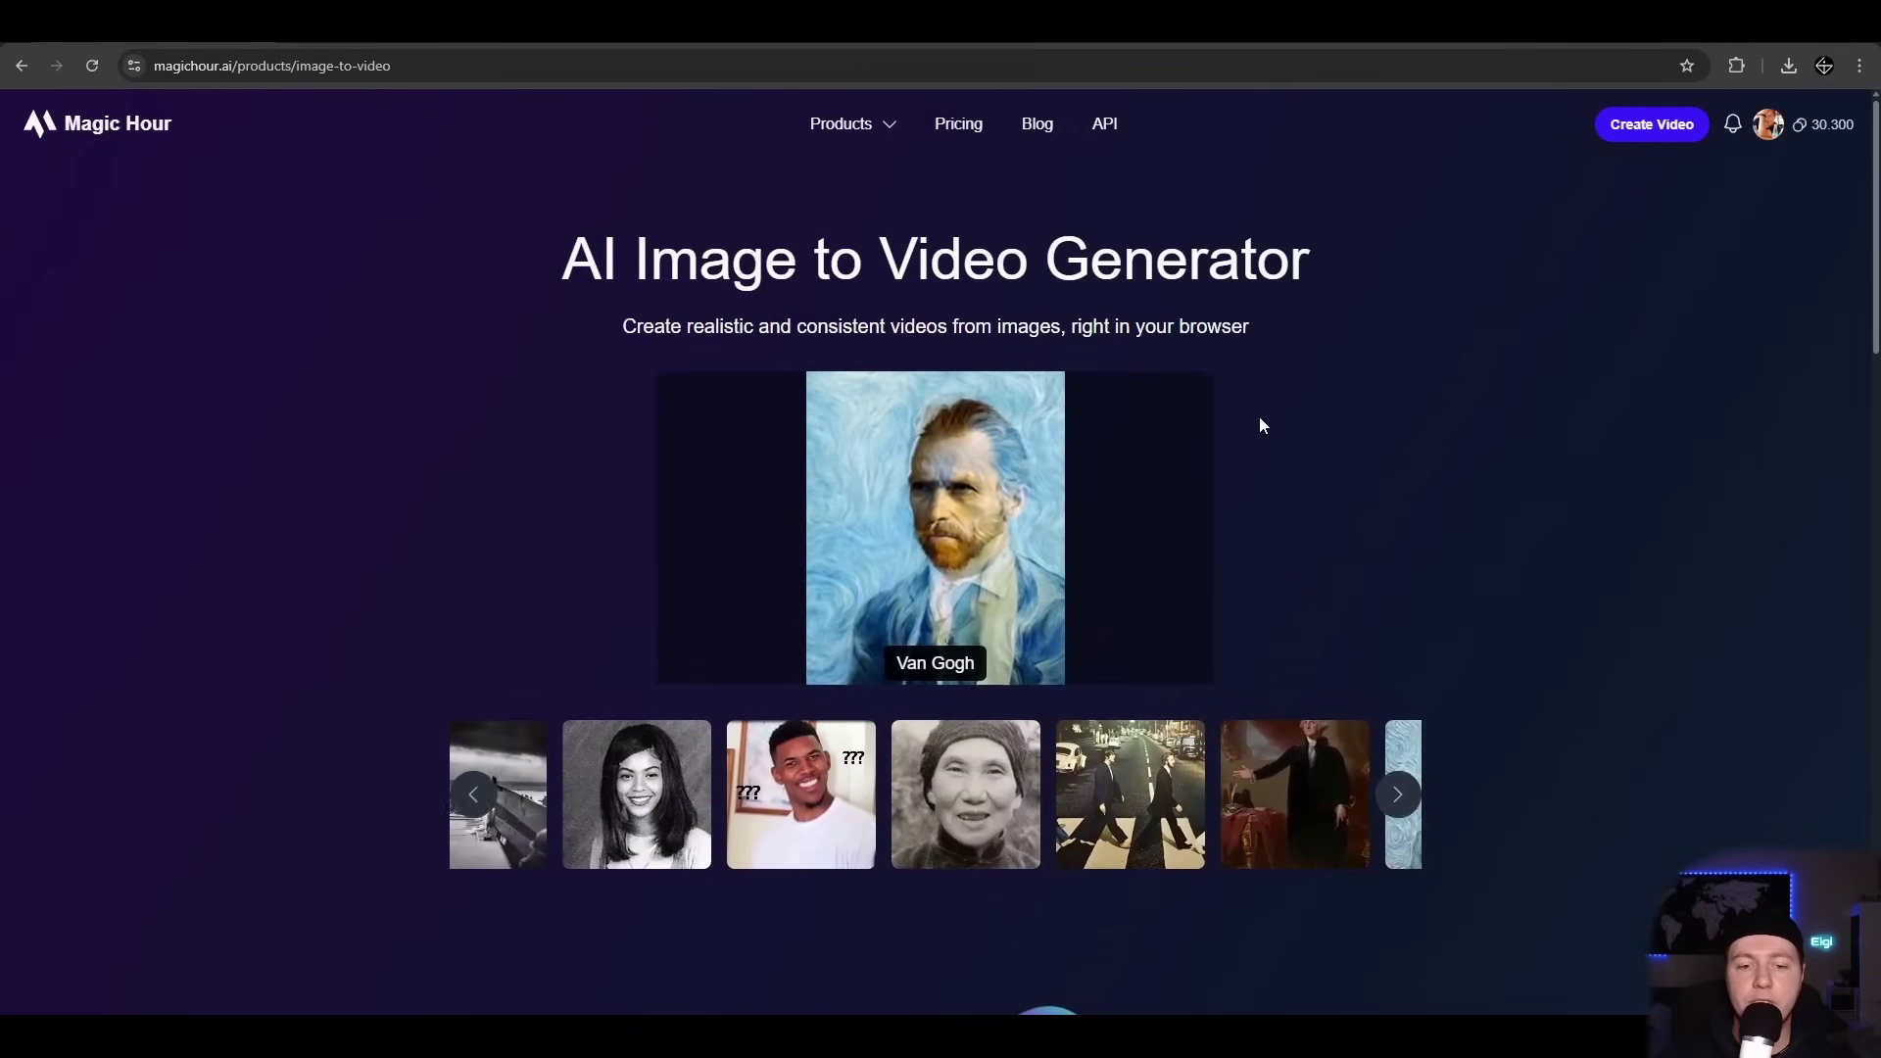
Start an Image-to-Video project and upload the picture of the dark-haired woman in the snow.
mouse_move(859, 134)
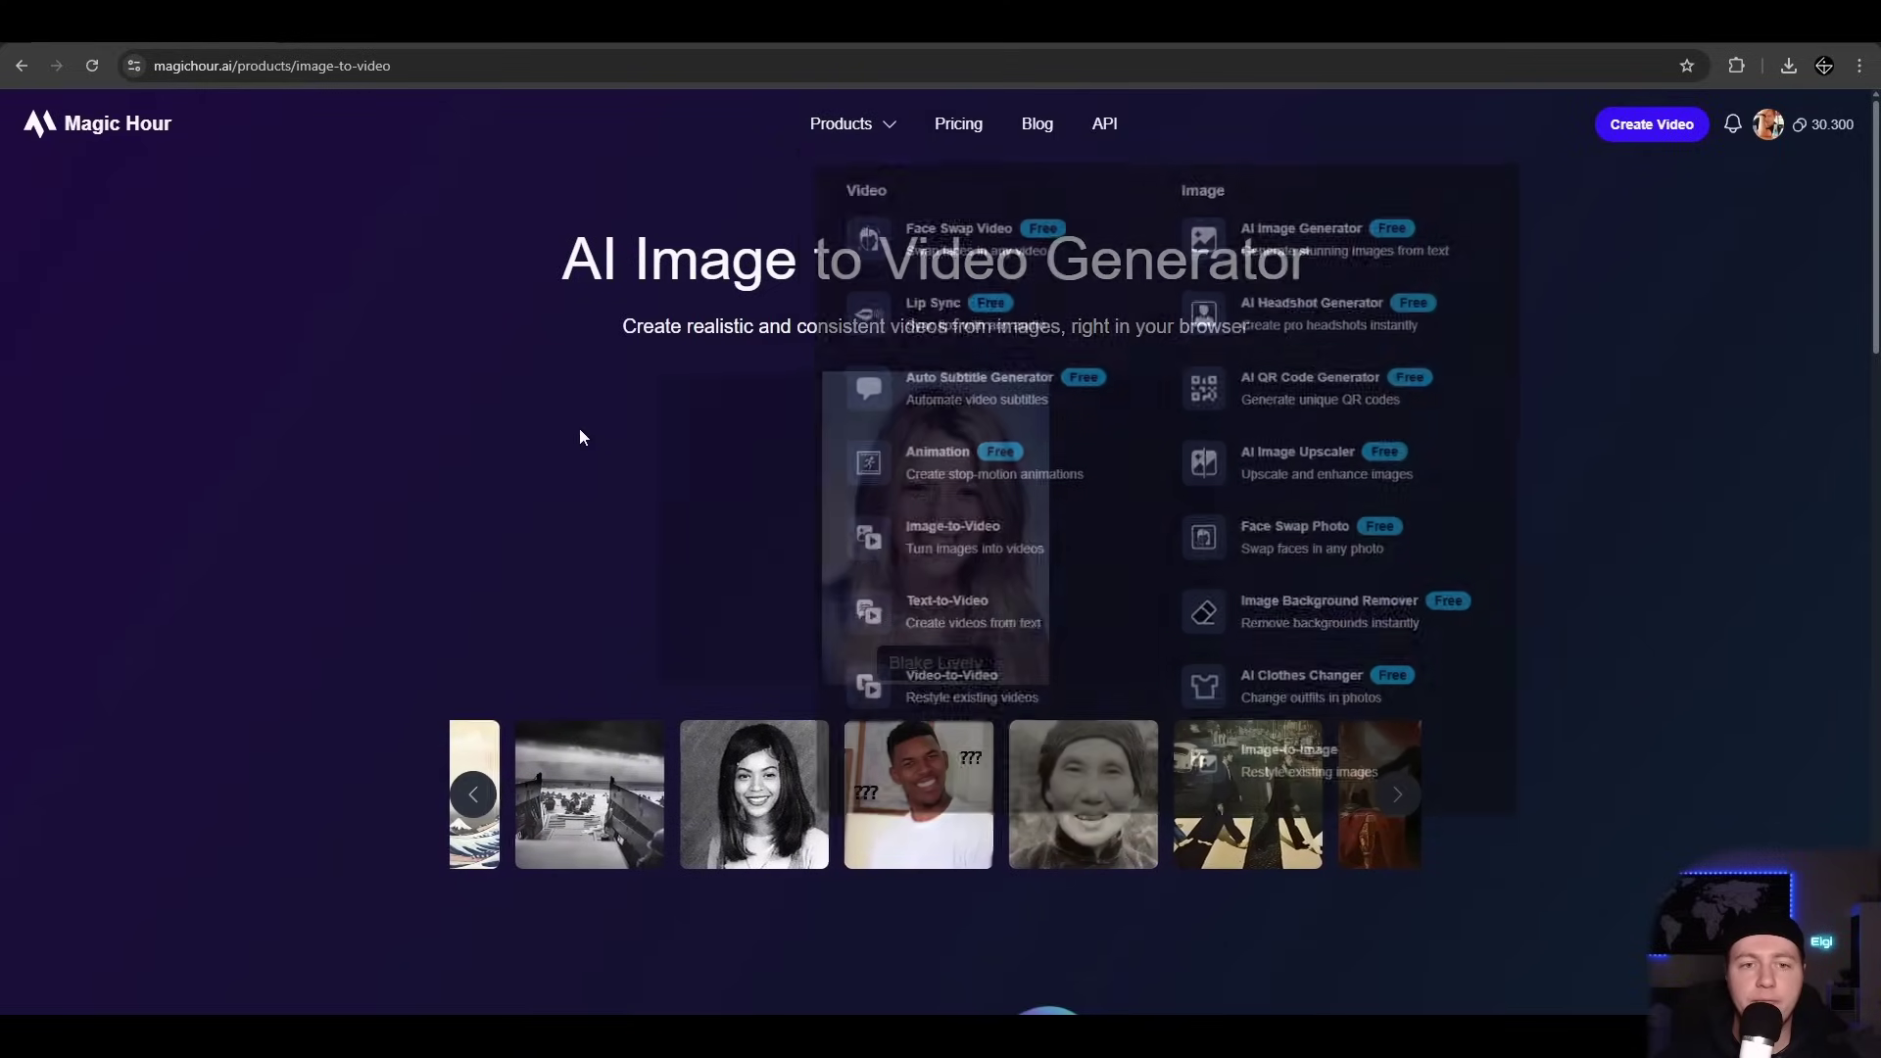
scroll(1117, 387, down, 4)
scroll(1116, 387, down, 2)
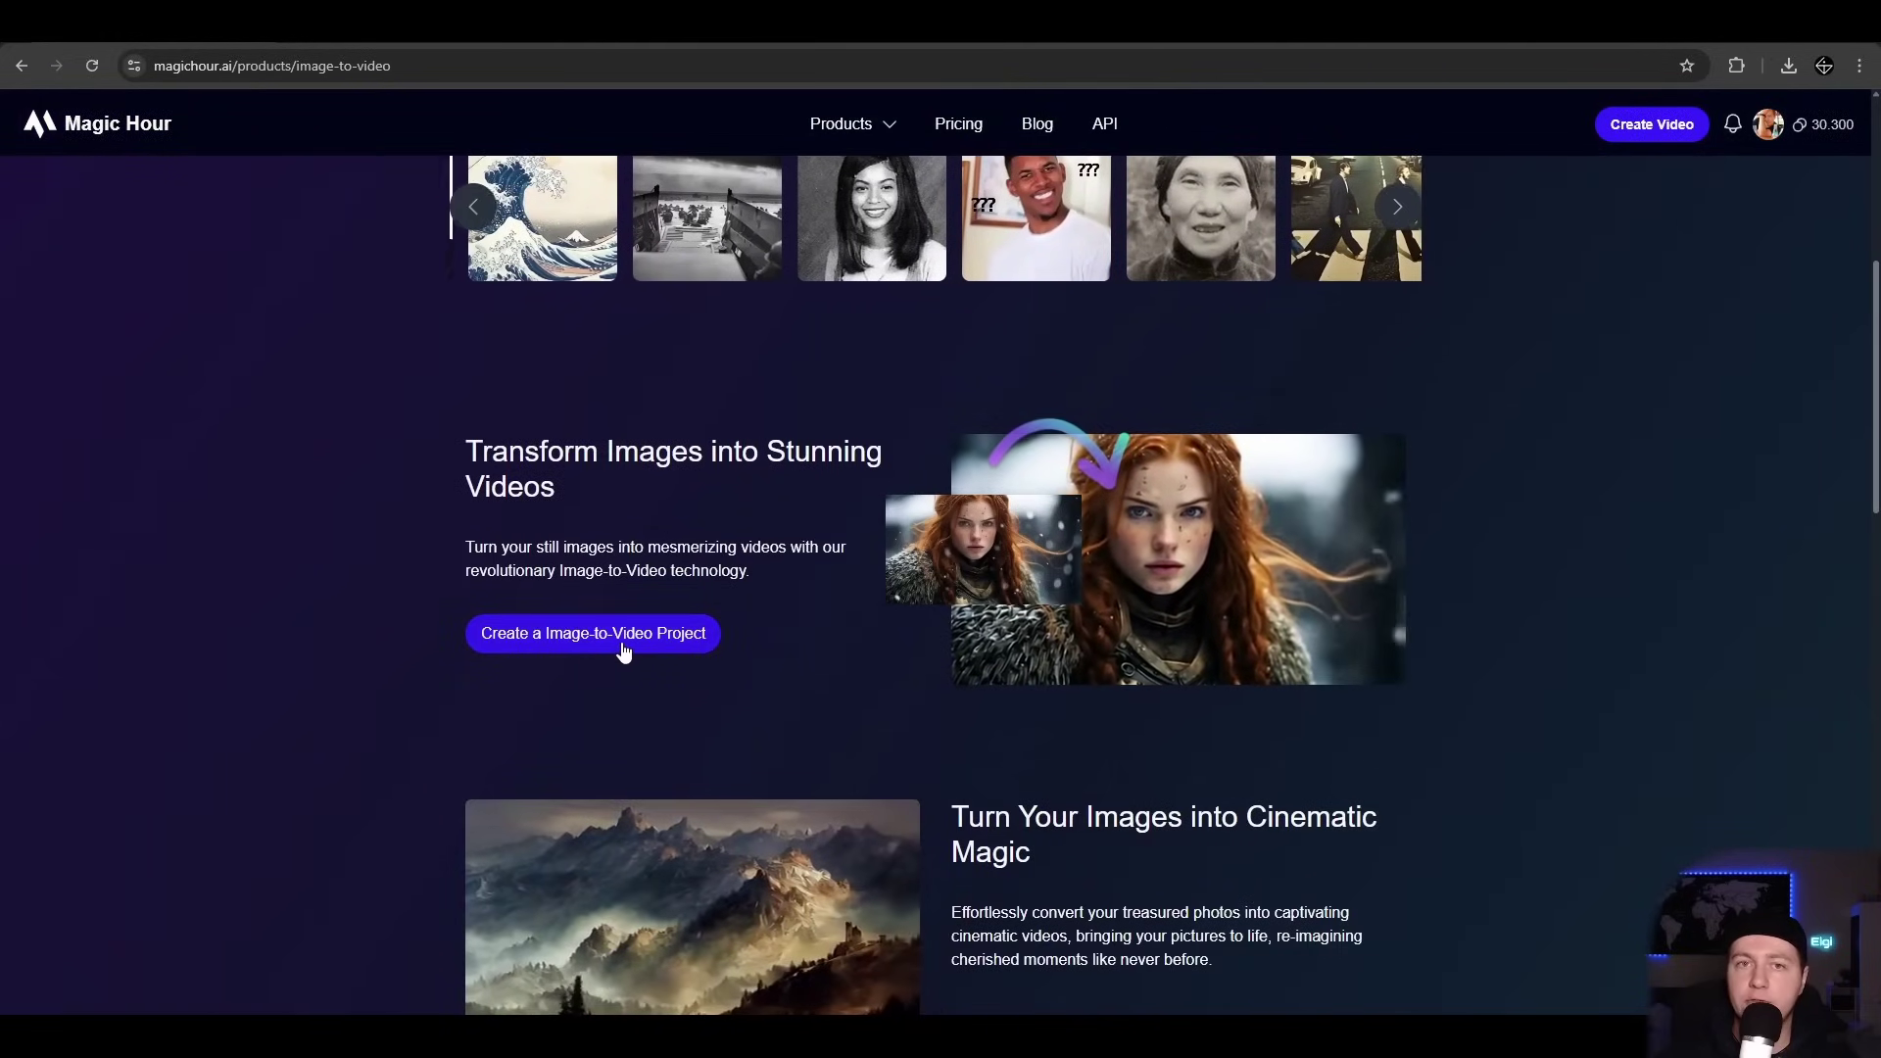
click(715, 637)
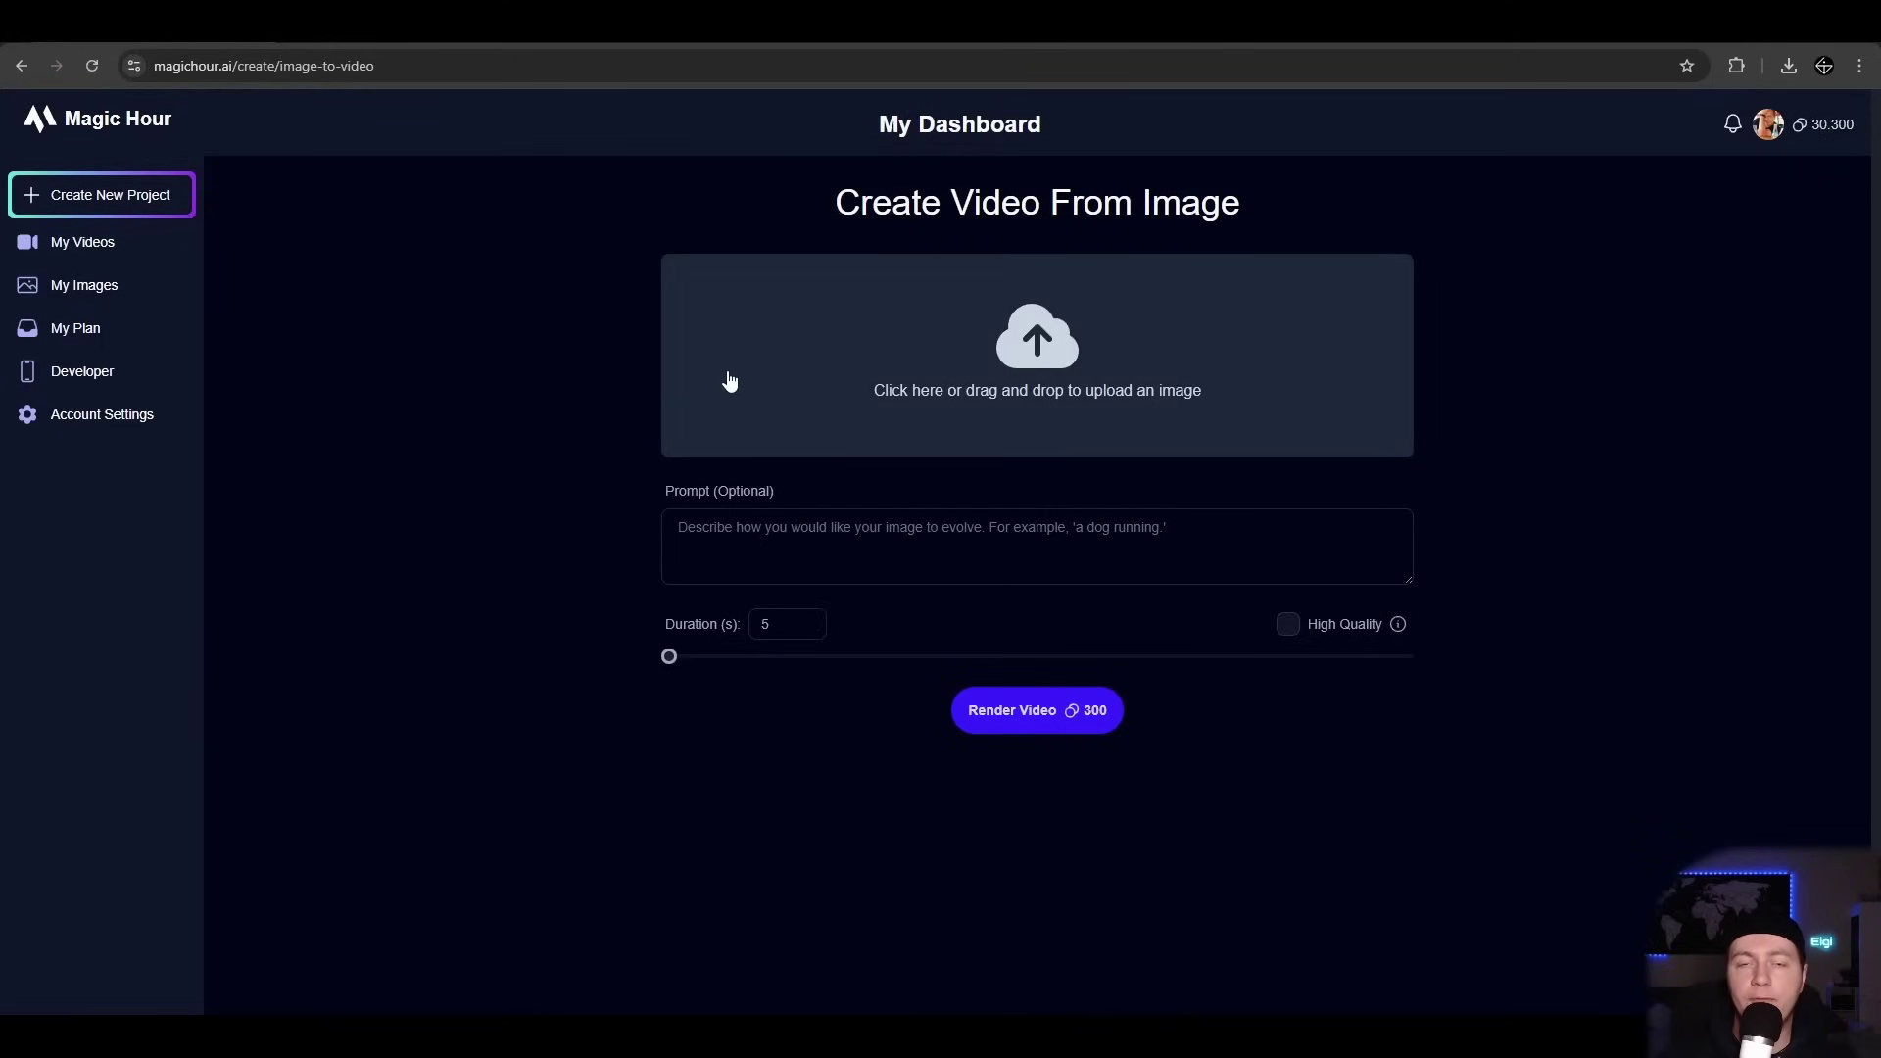
click(832, 386)
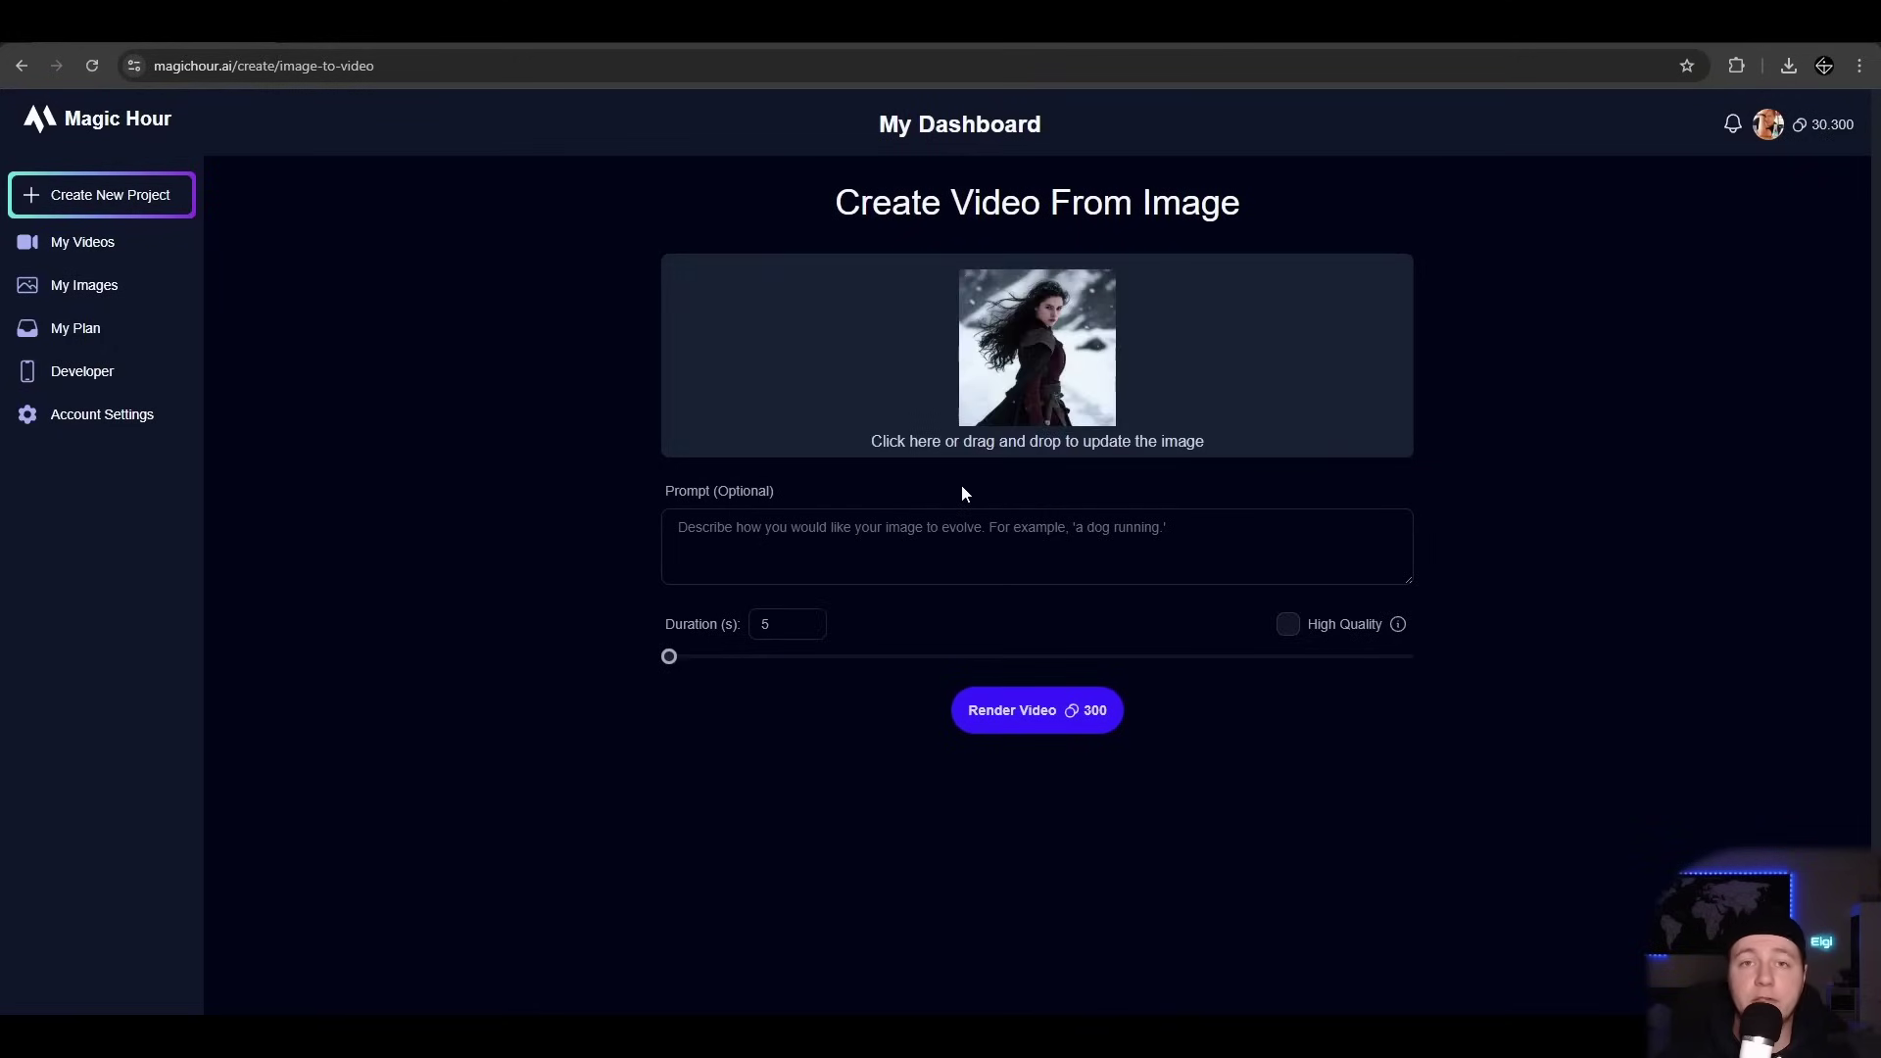
Enter the prompt "a girl standing in a snowstorm looking straight into the camera".
click(741, 536)
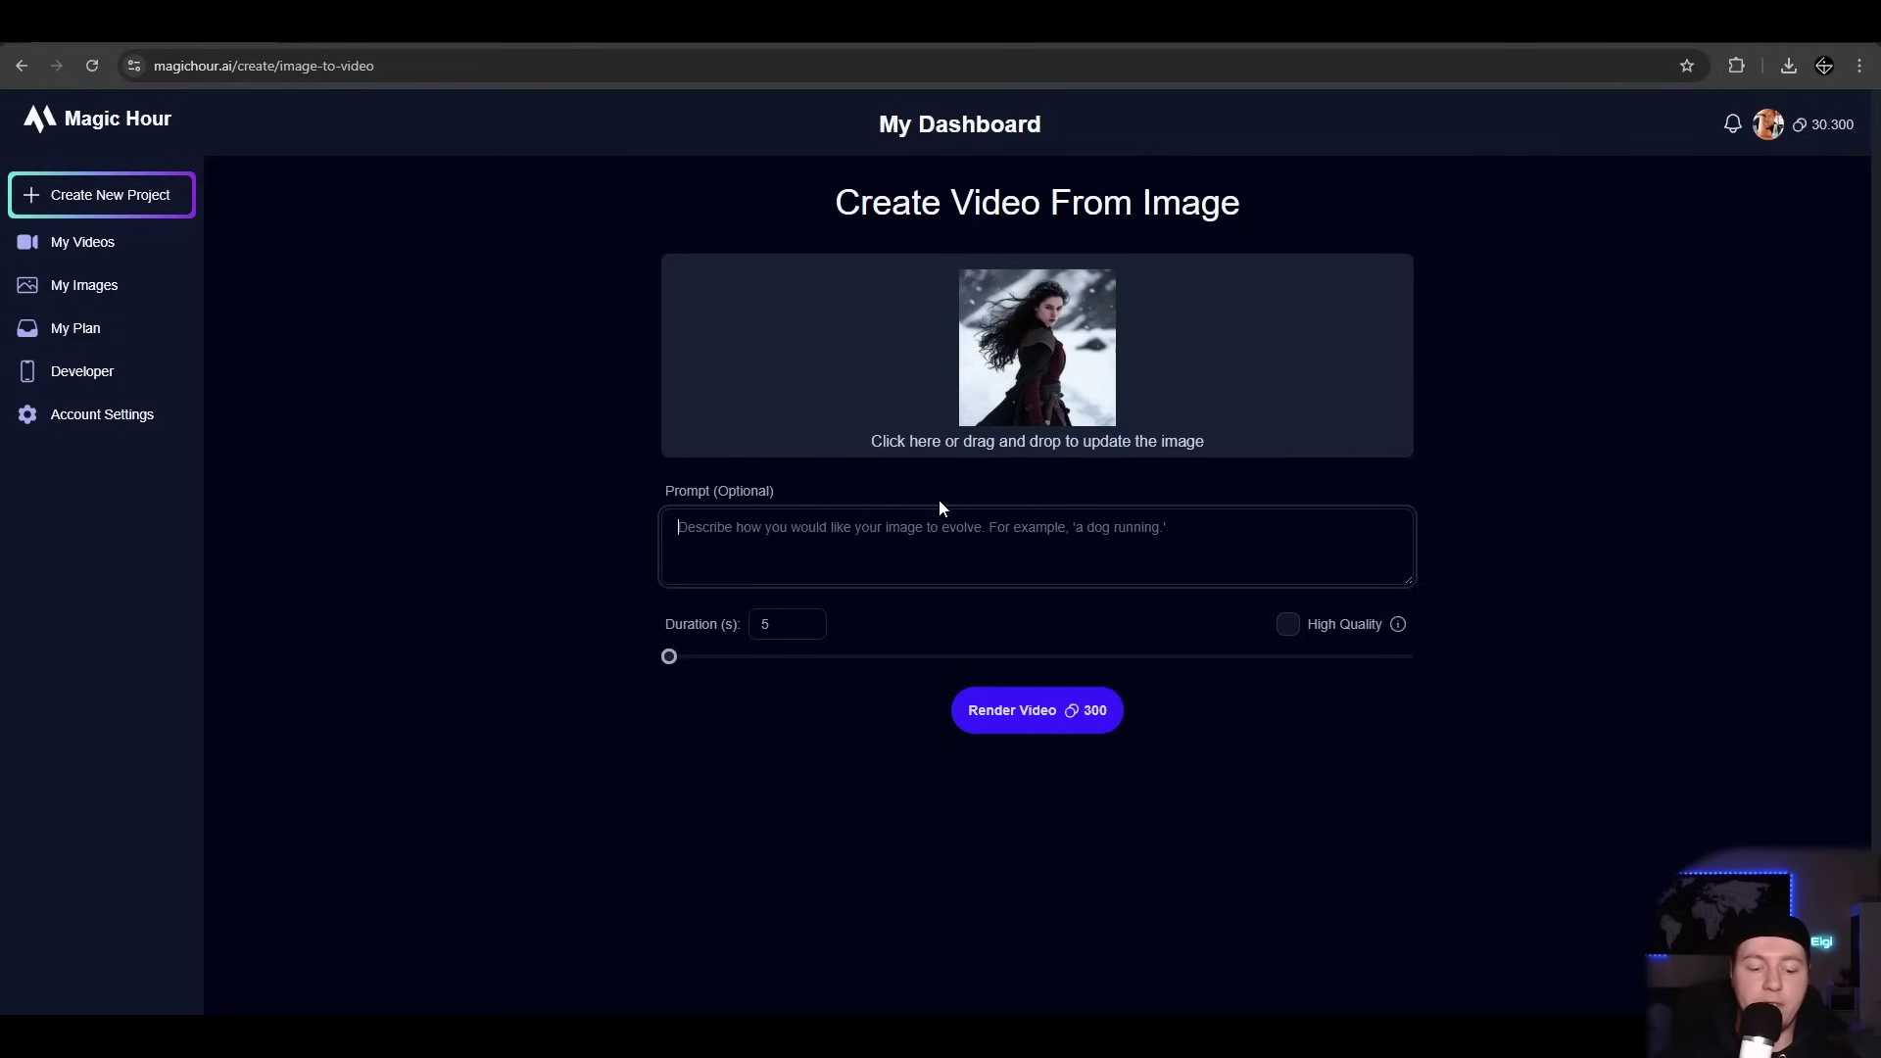
text(a girl standing)
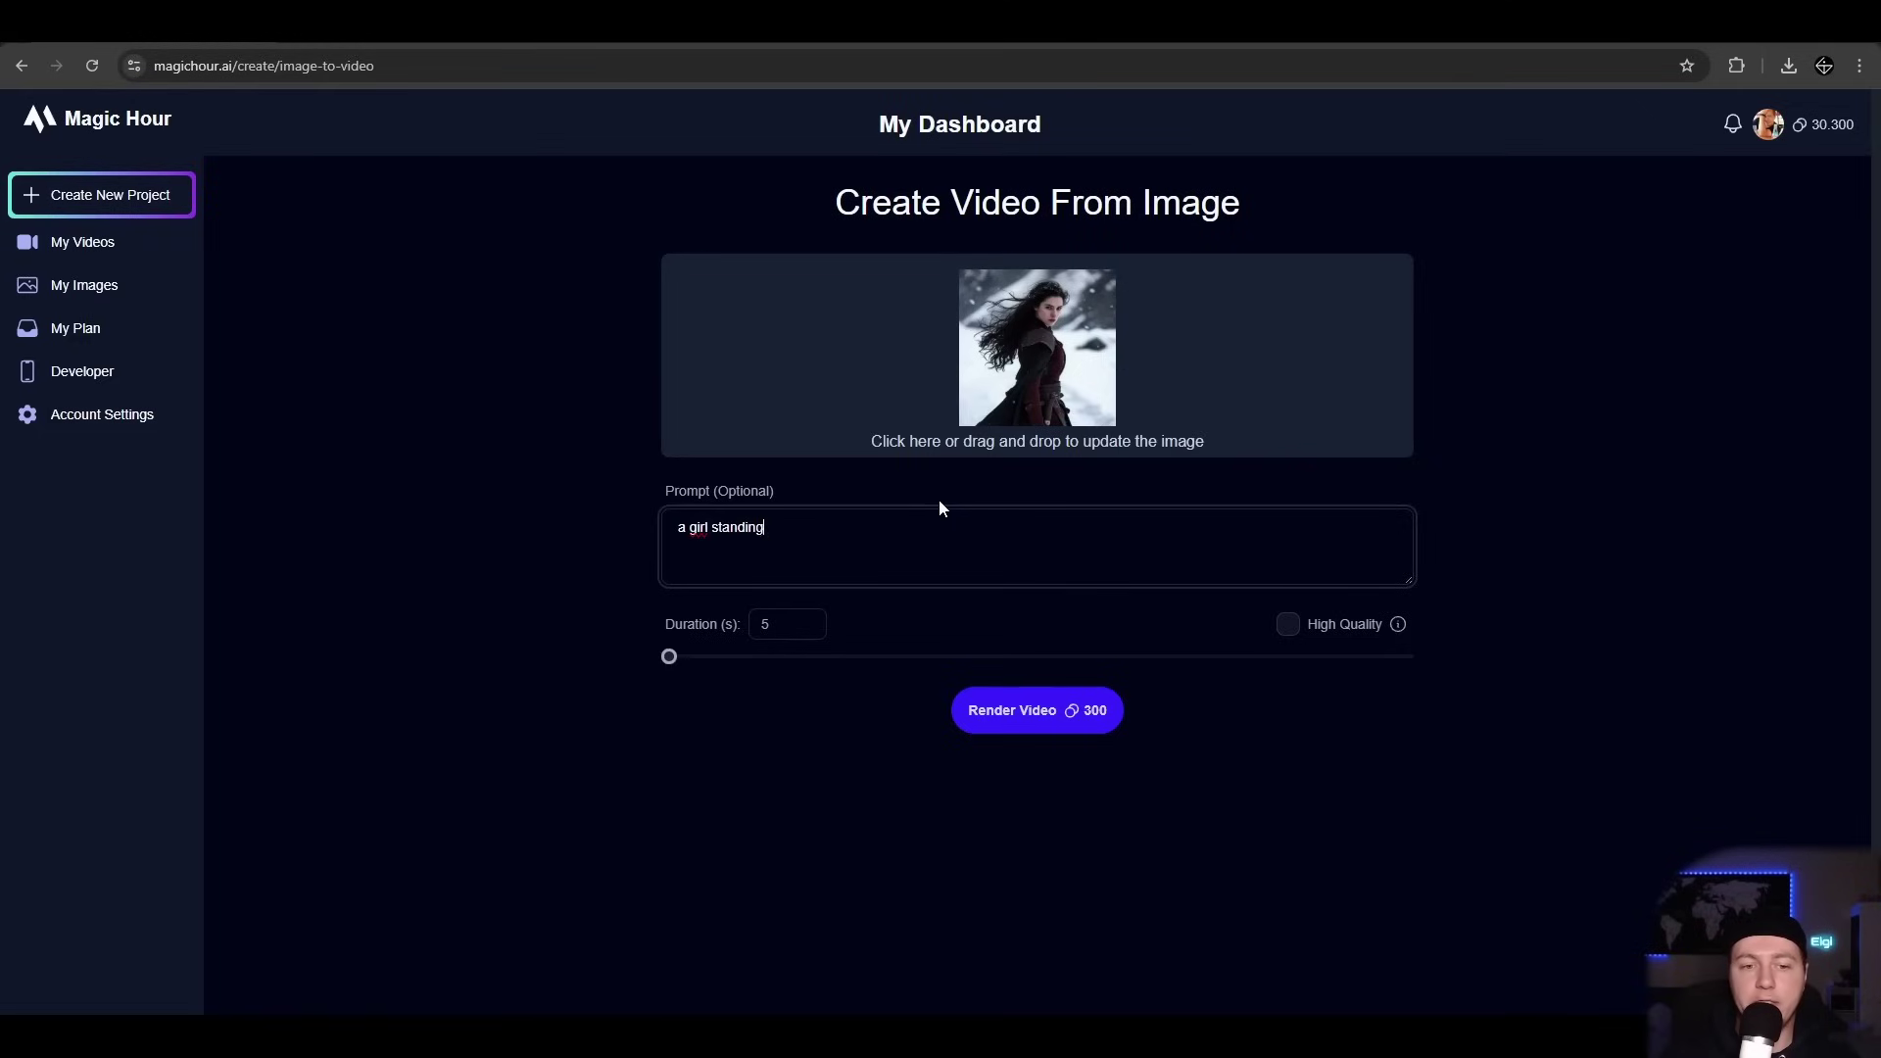
text( in a snowstorm looking straigh)
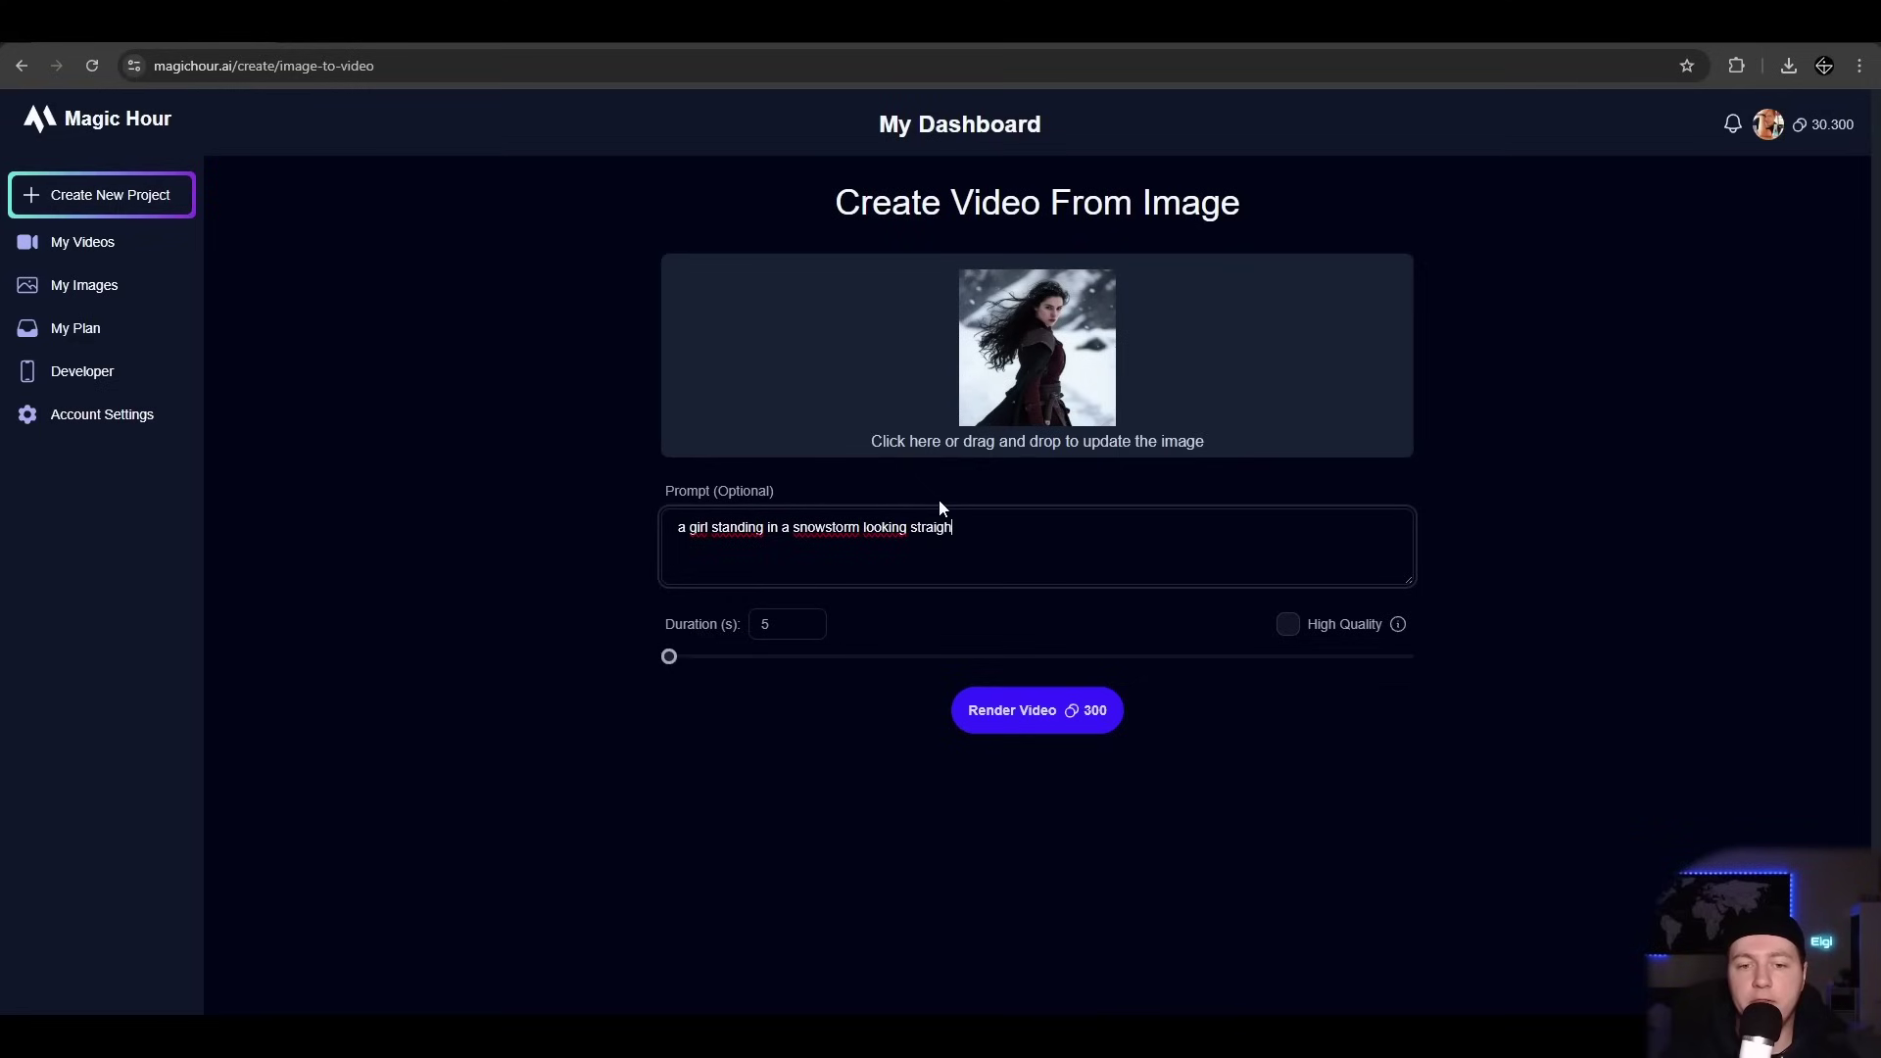
text(t into the camera)
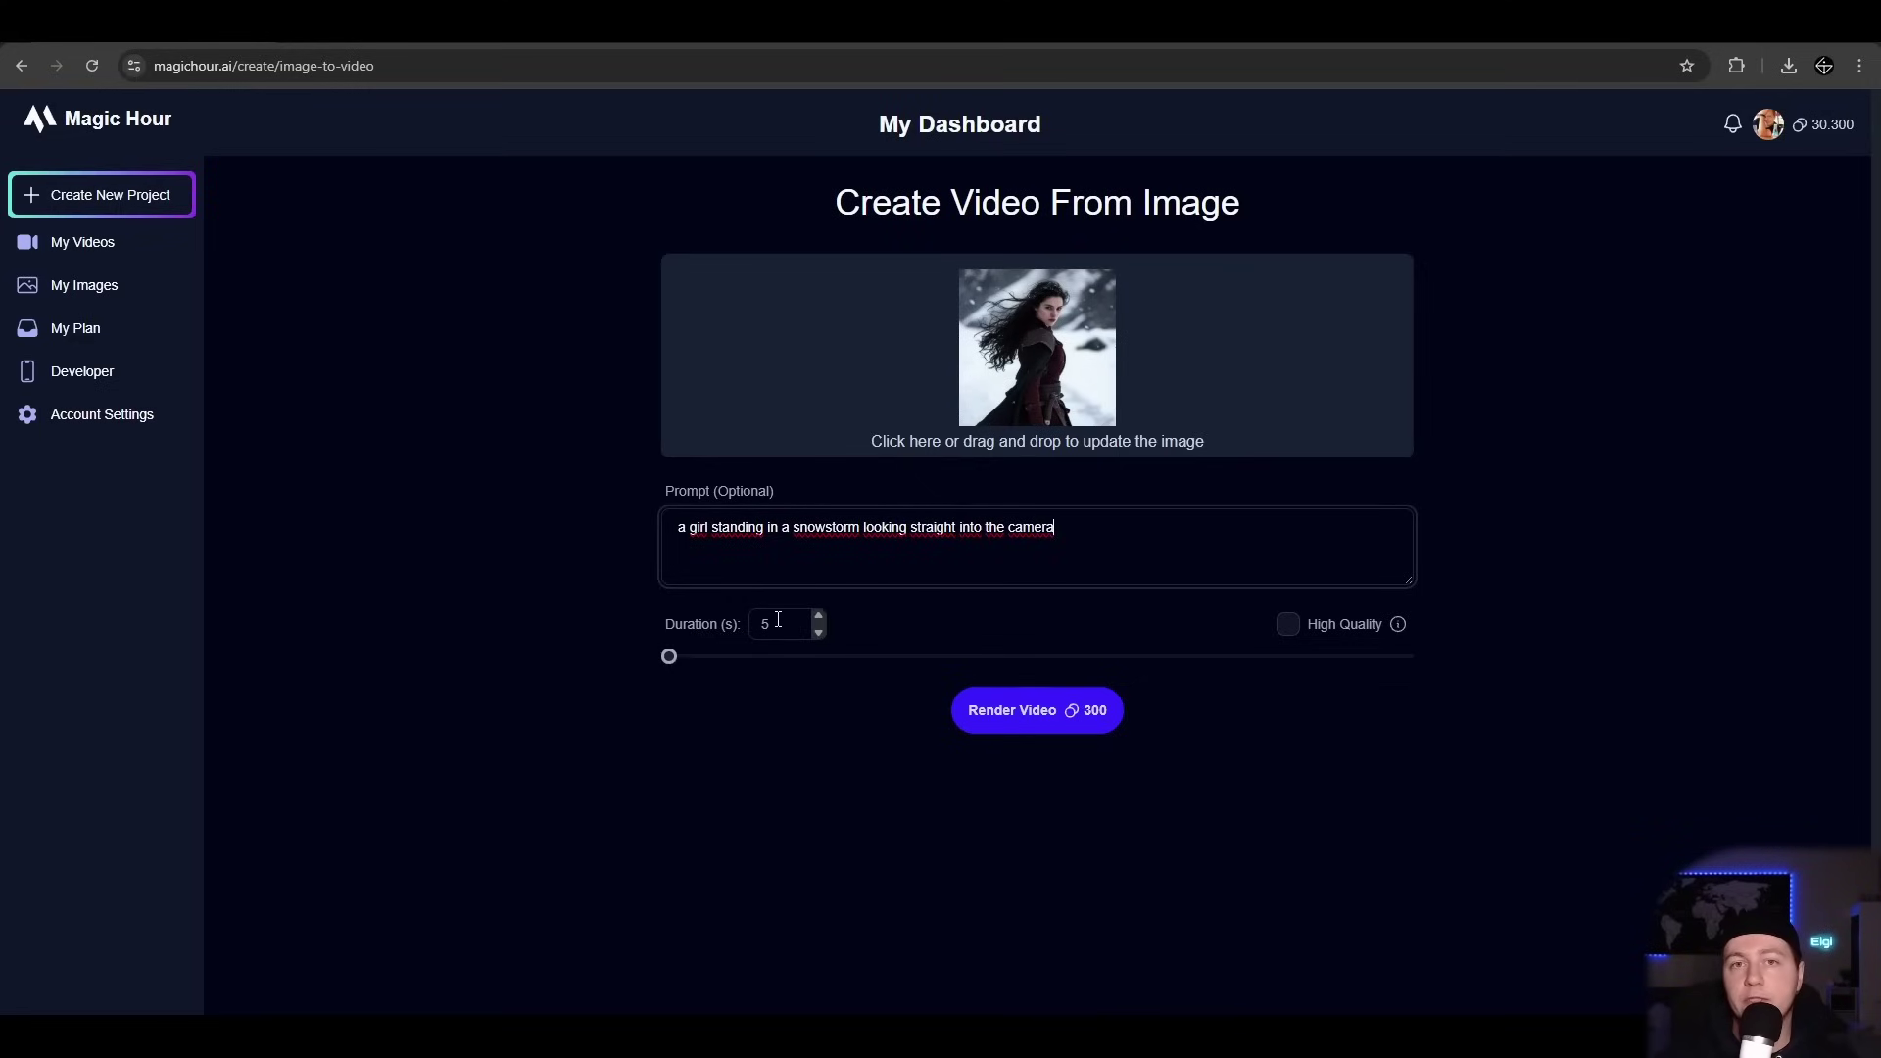
Enable High Quality for the 5-second clip, render the video and play the result.
click(1290, 625)
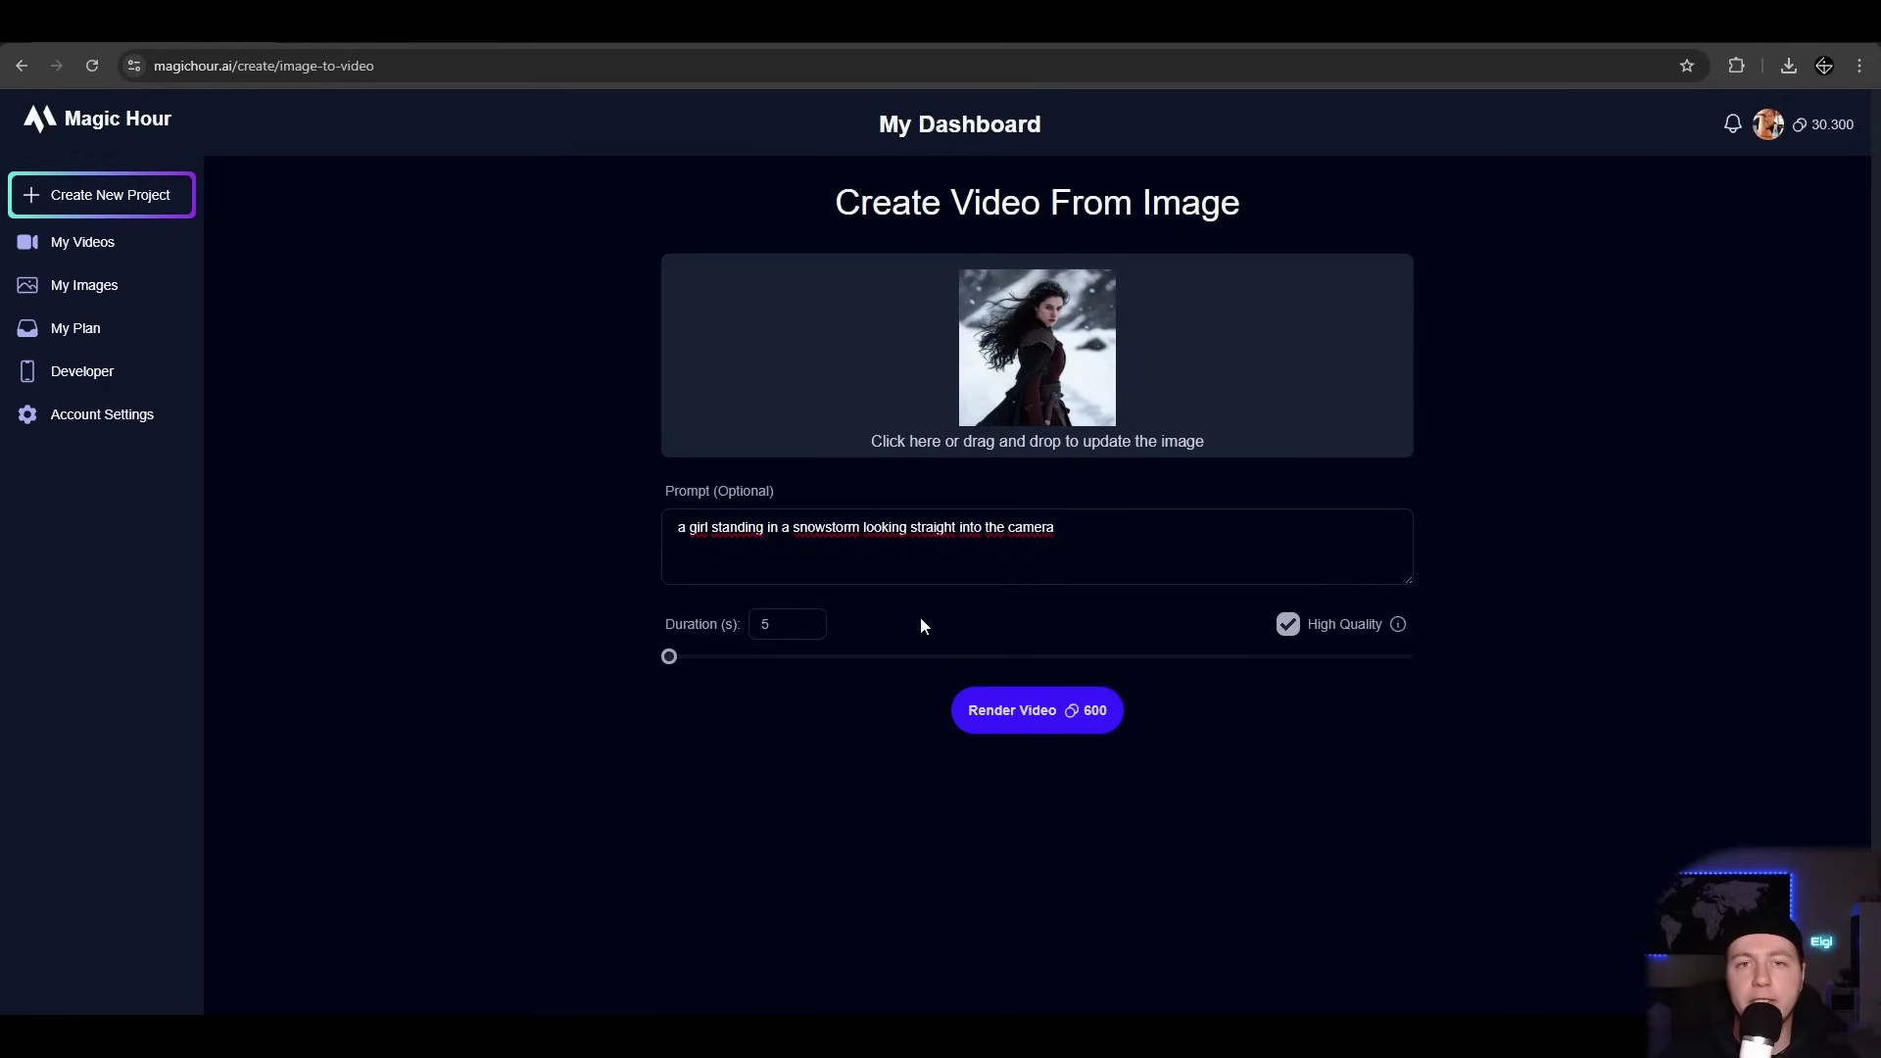
click(1049, 713)
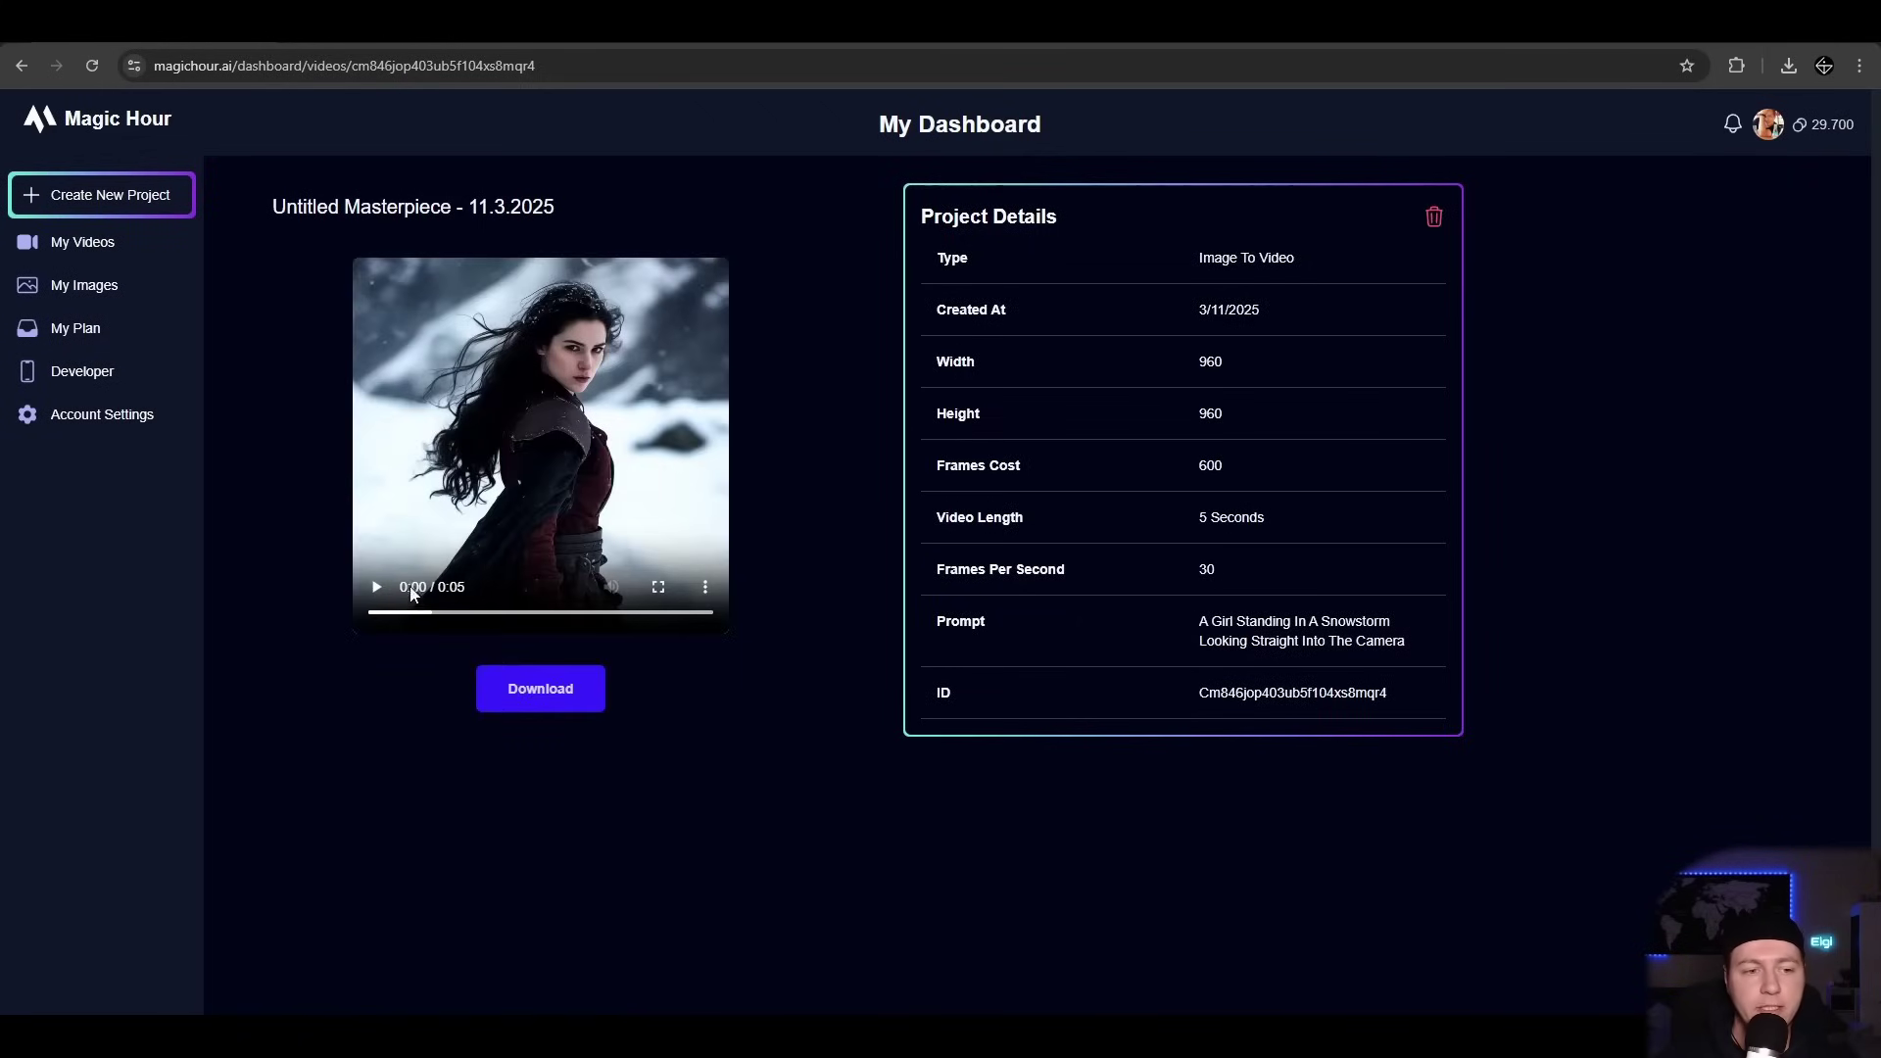
click(376, 587)
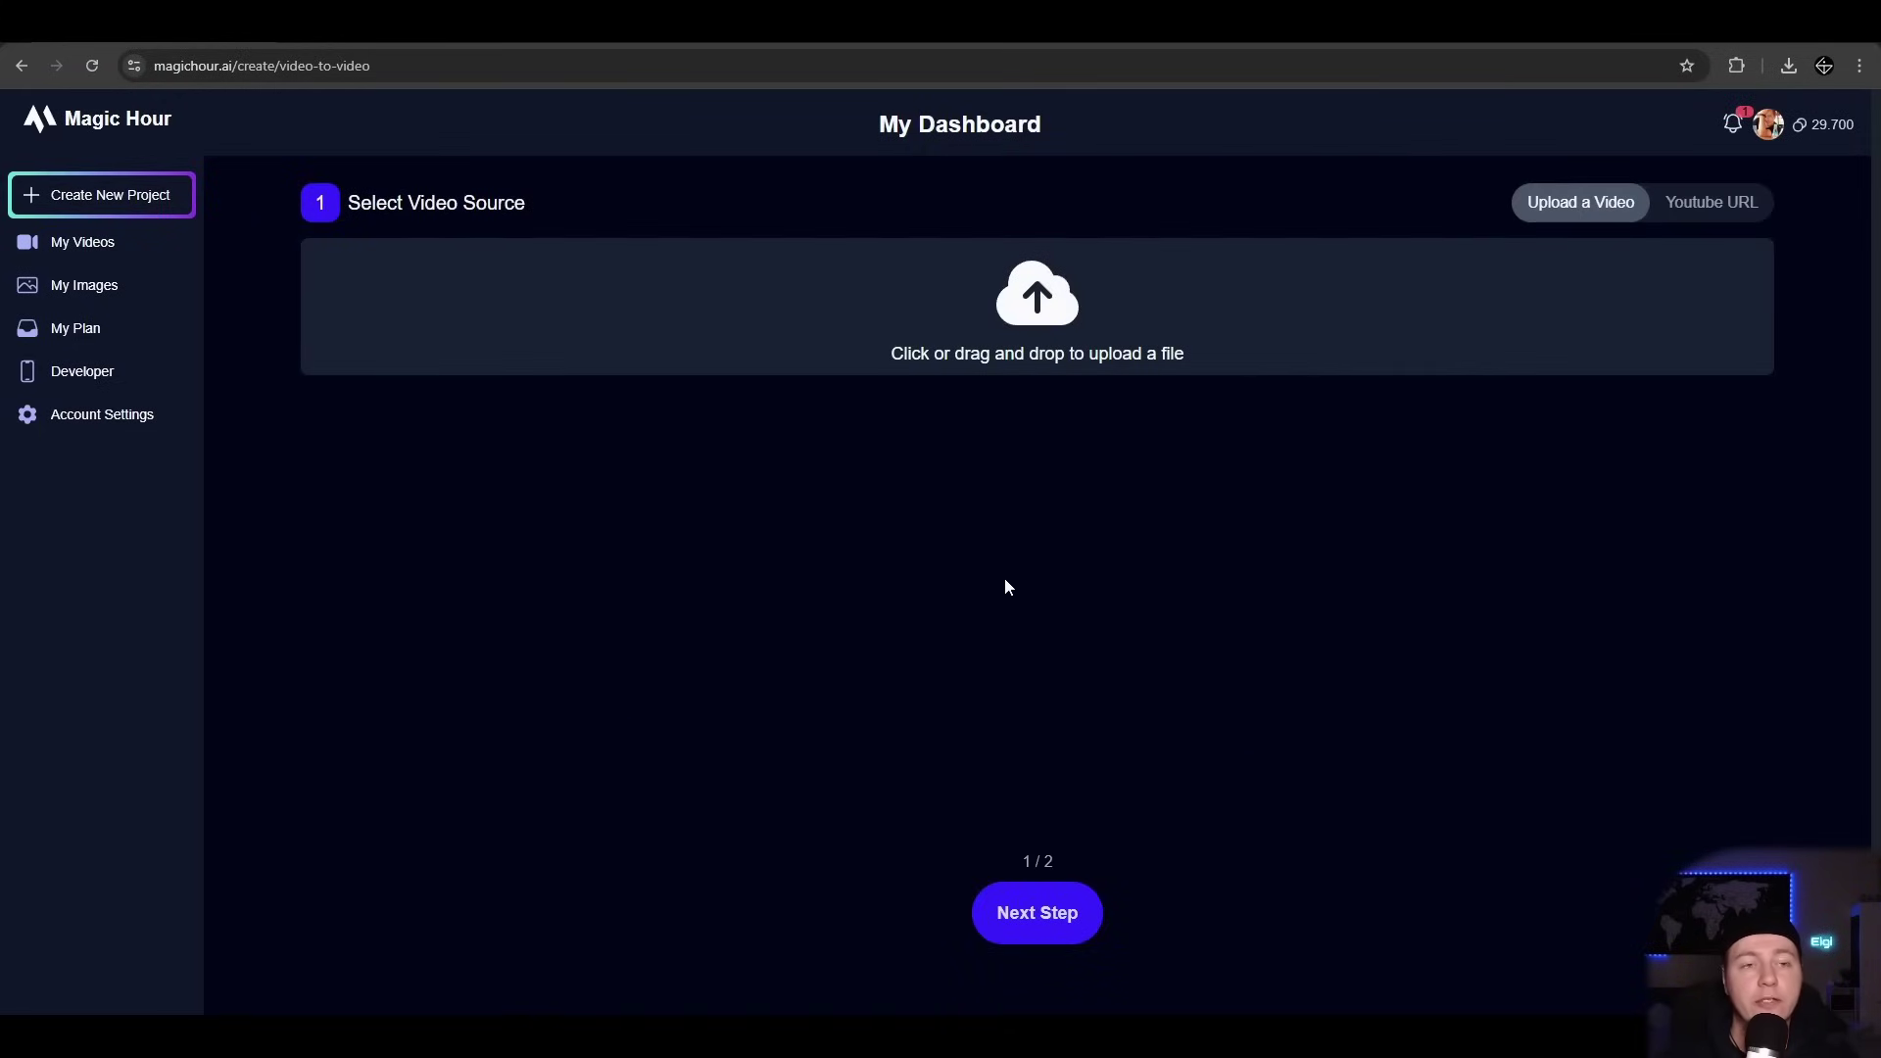
Upload the snow woman clip as the Video-to-Video source, review its advanced settings and continue to the art style selection.
click(994, 366)
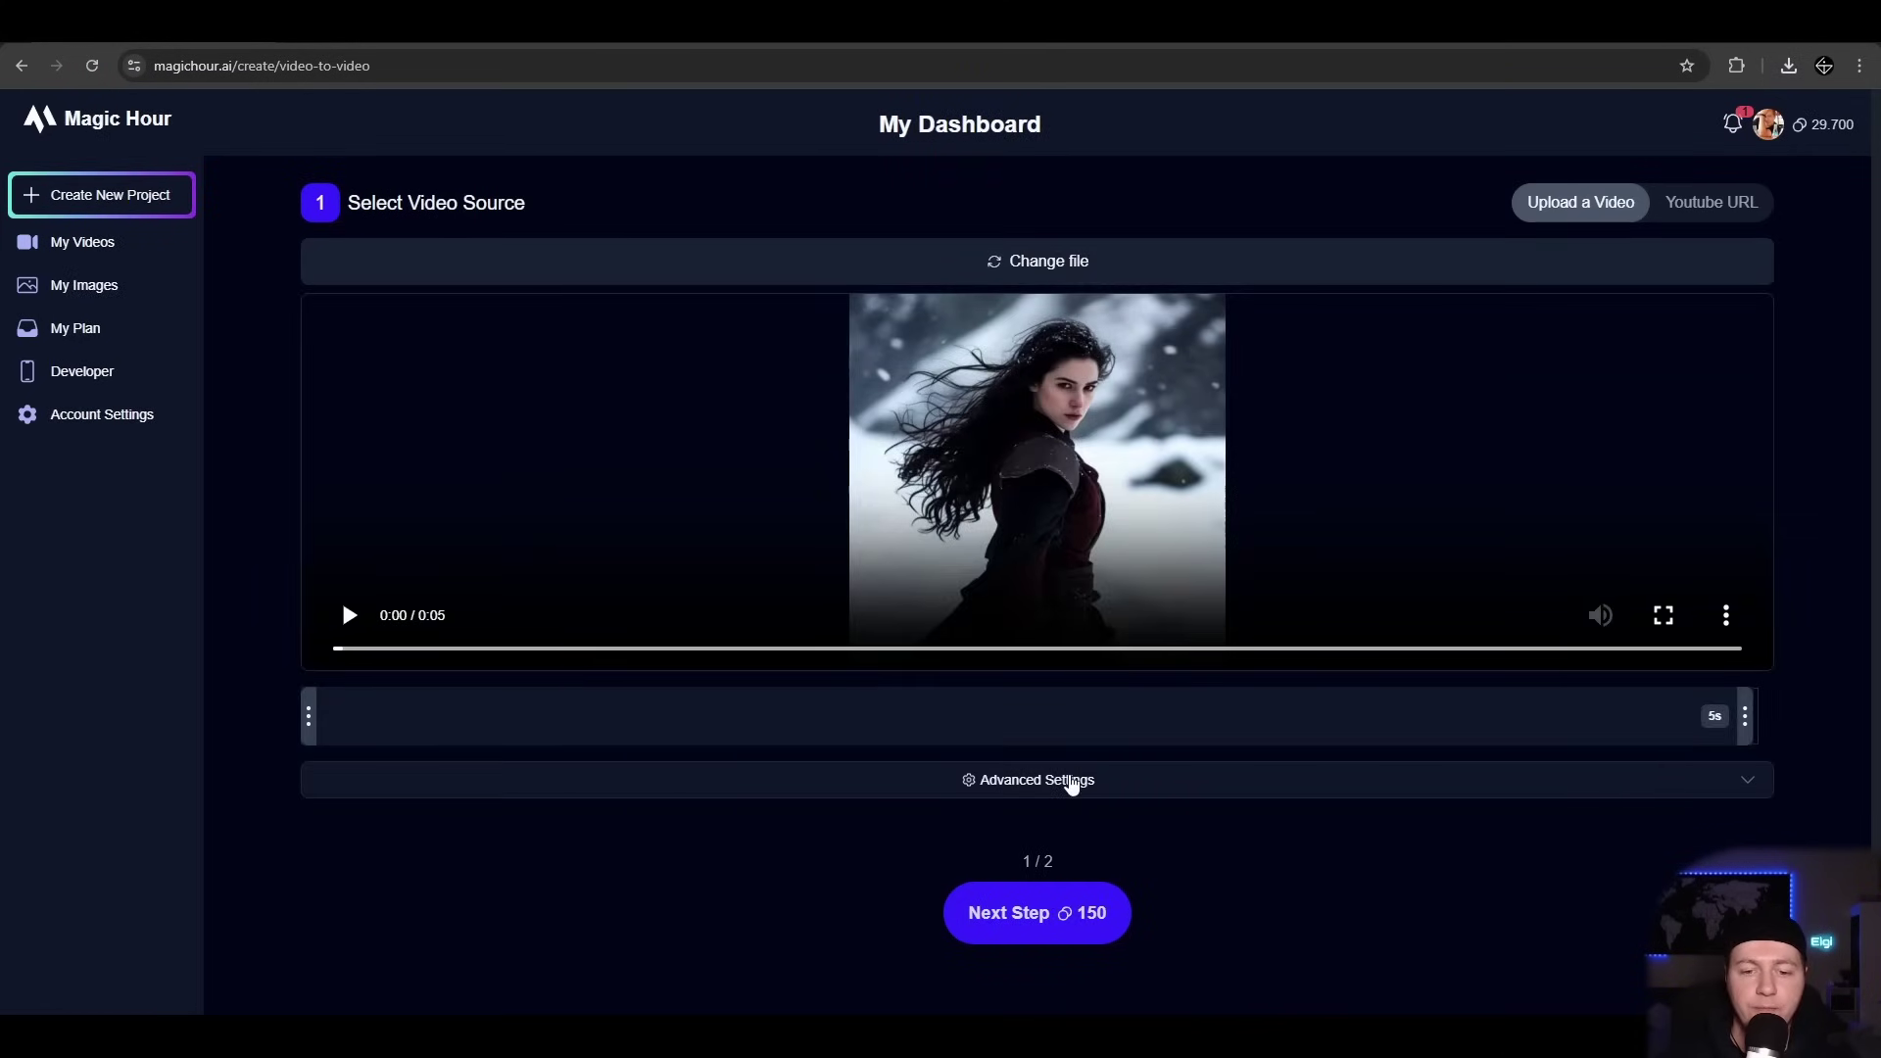
click(1072, 781)
scroll(1121, 801, down, 3)
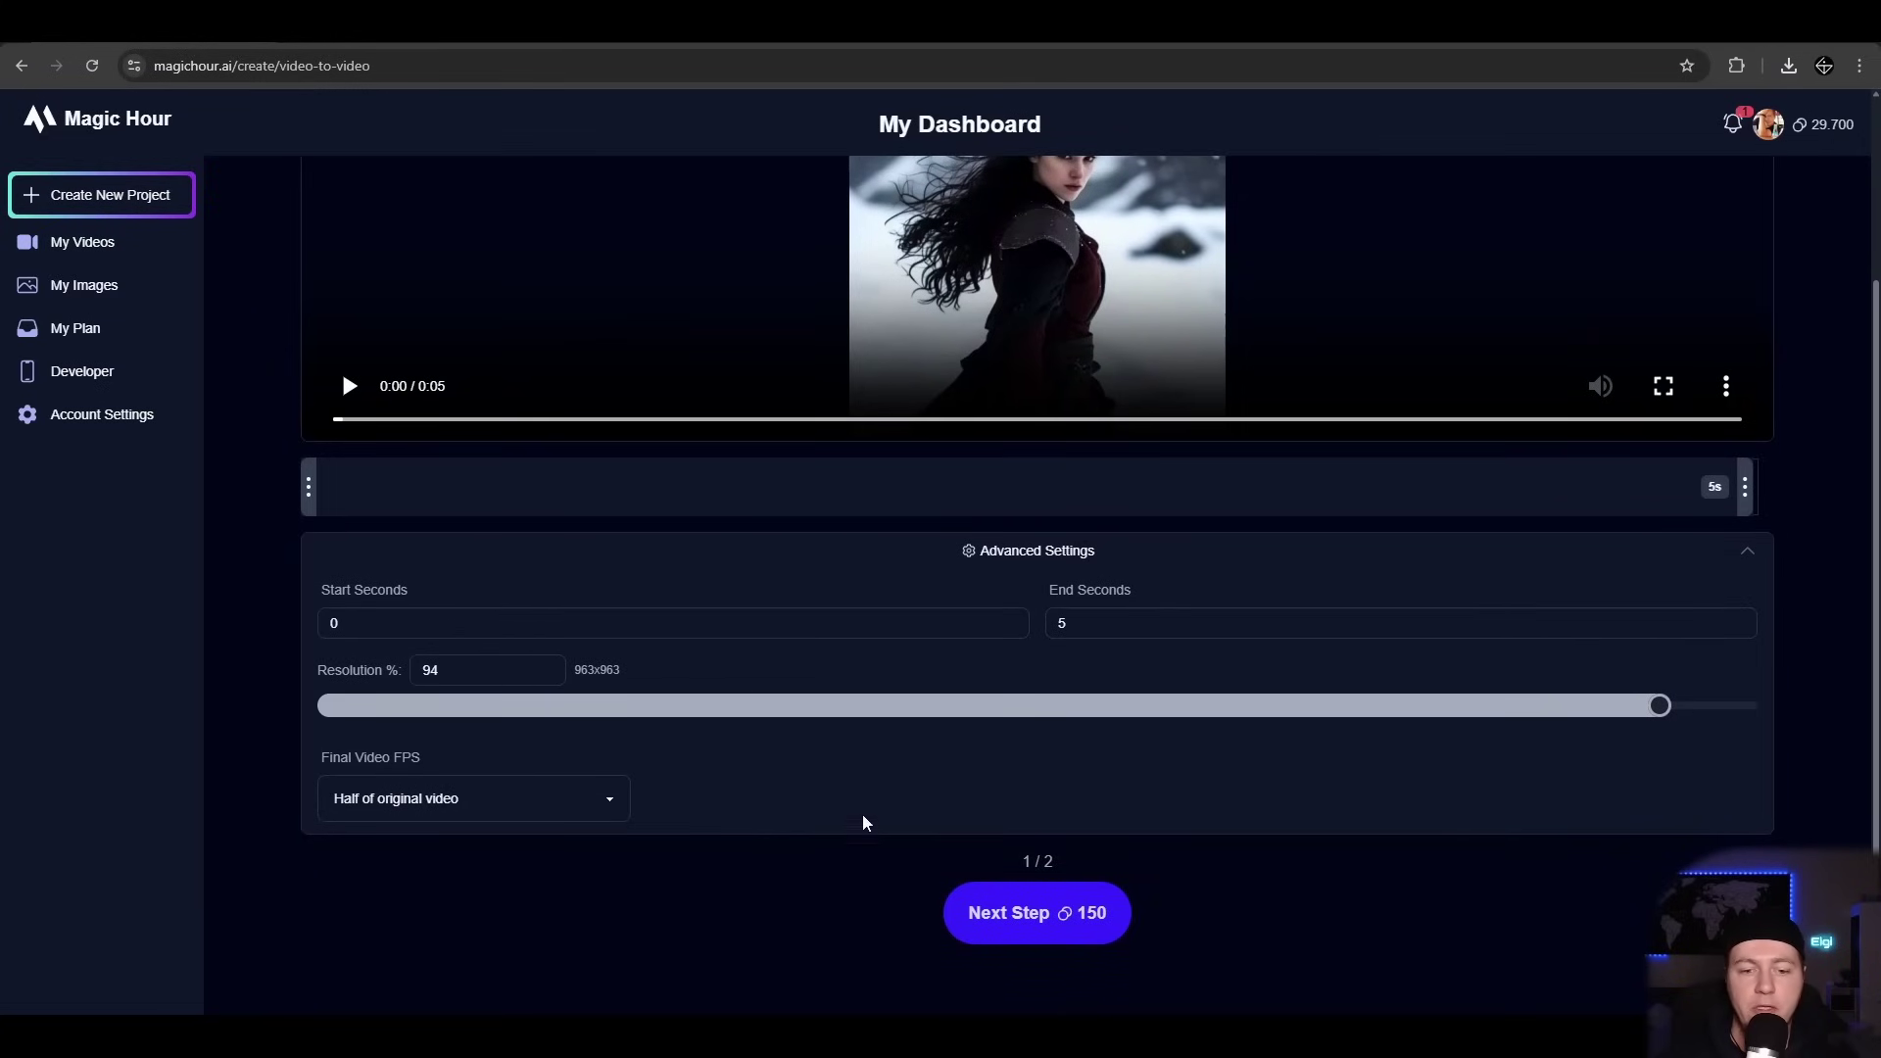
click(1074, 914)
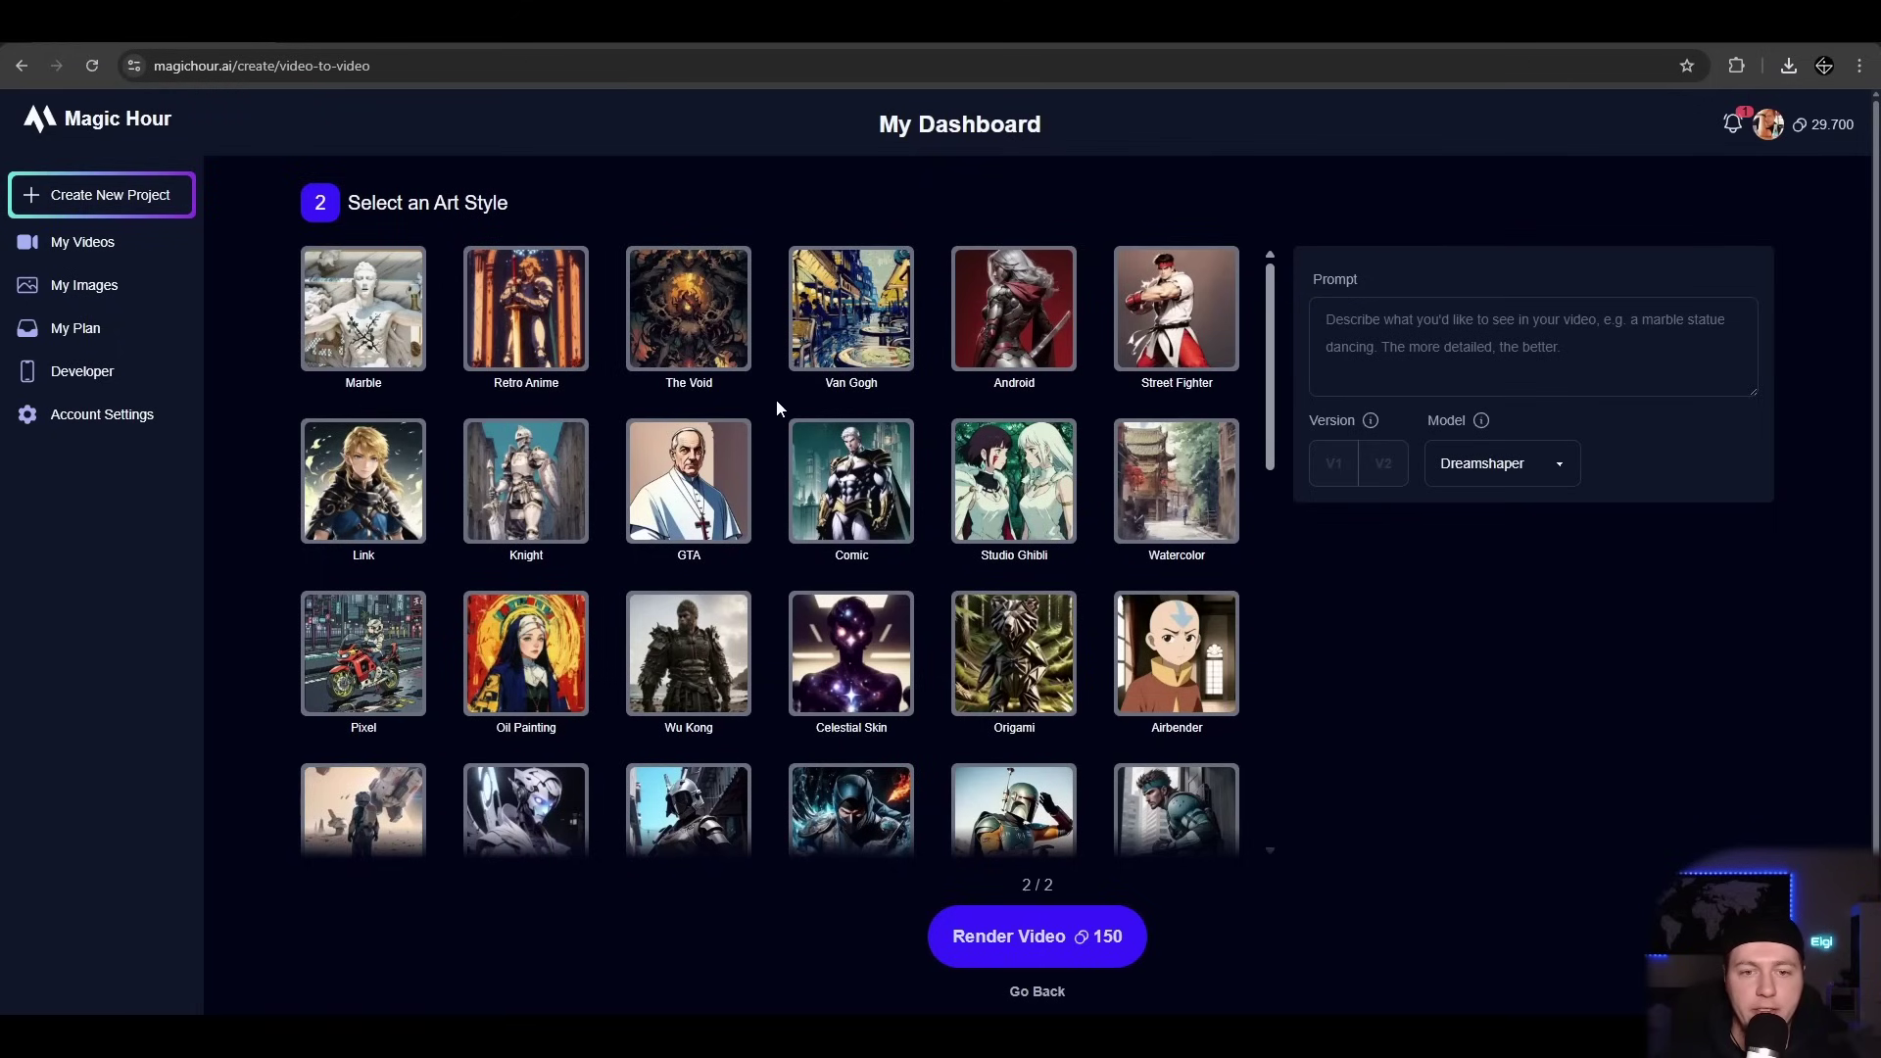
Apply the Comic art style, render the restyled video and play the result.
click(870, 510)
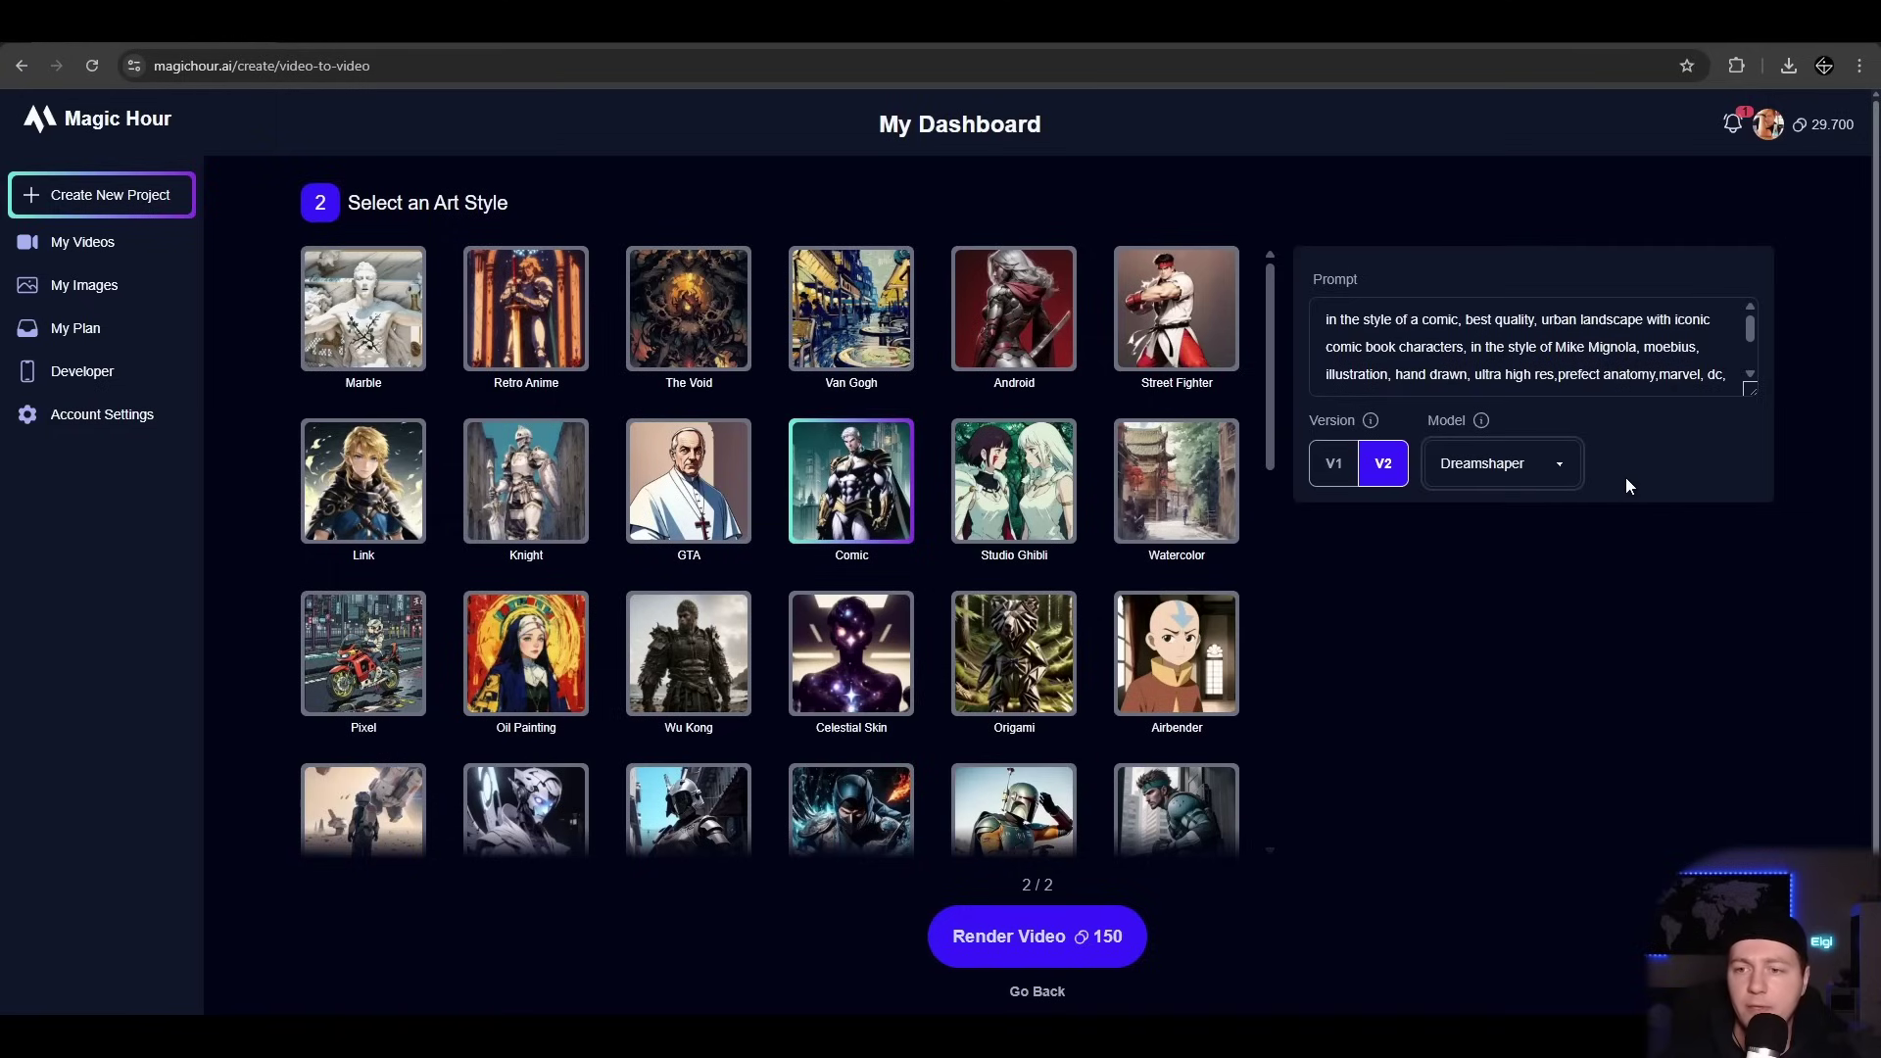
click(1093, 941)
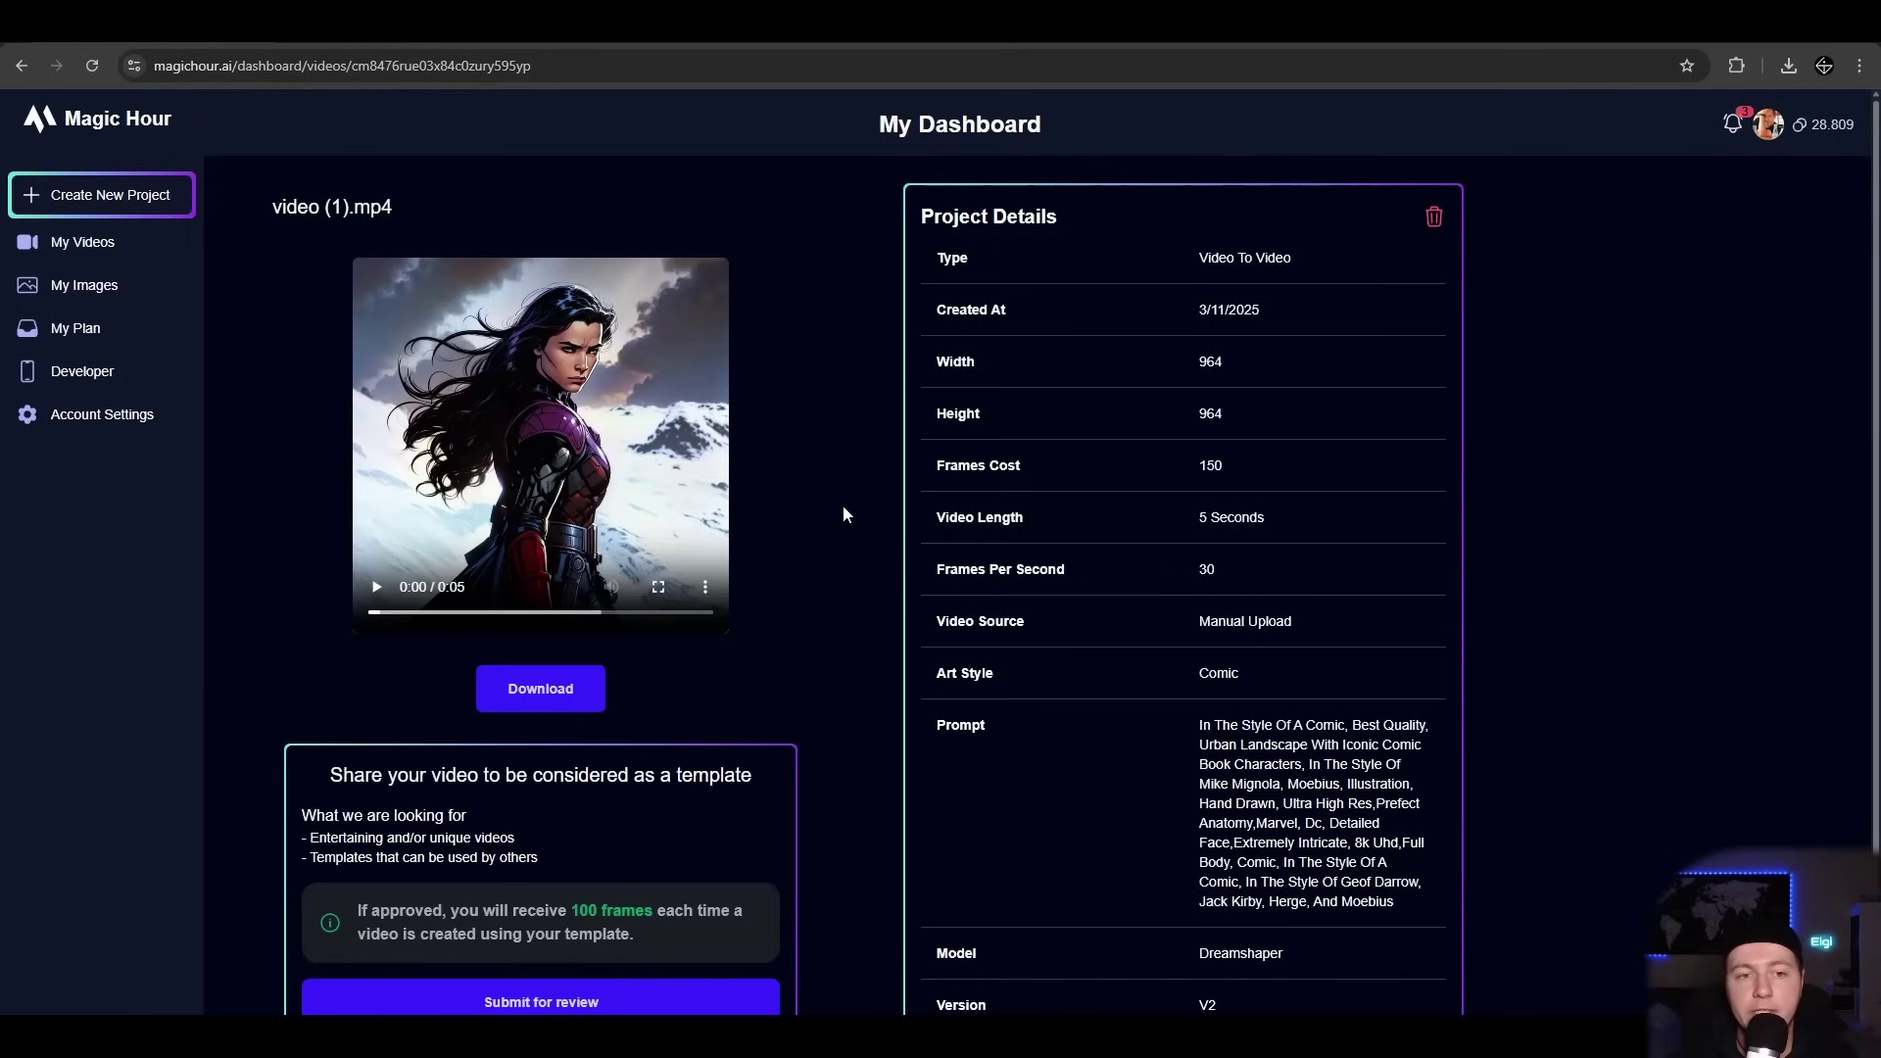
click(376, 586)
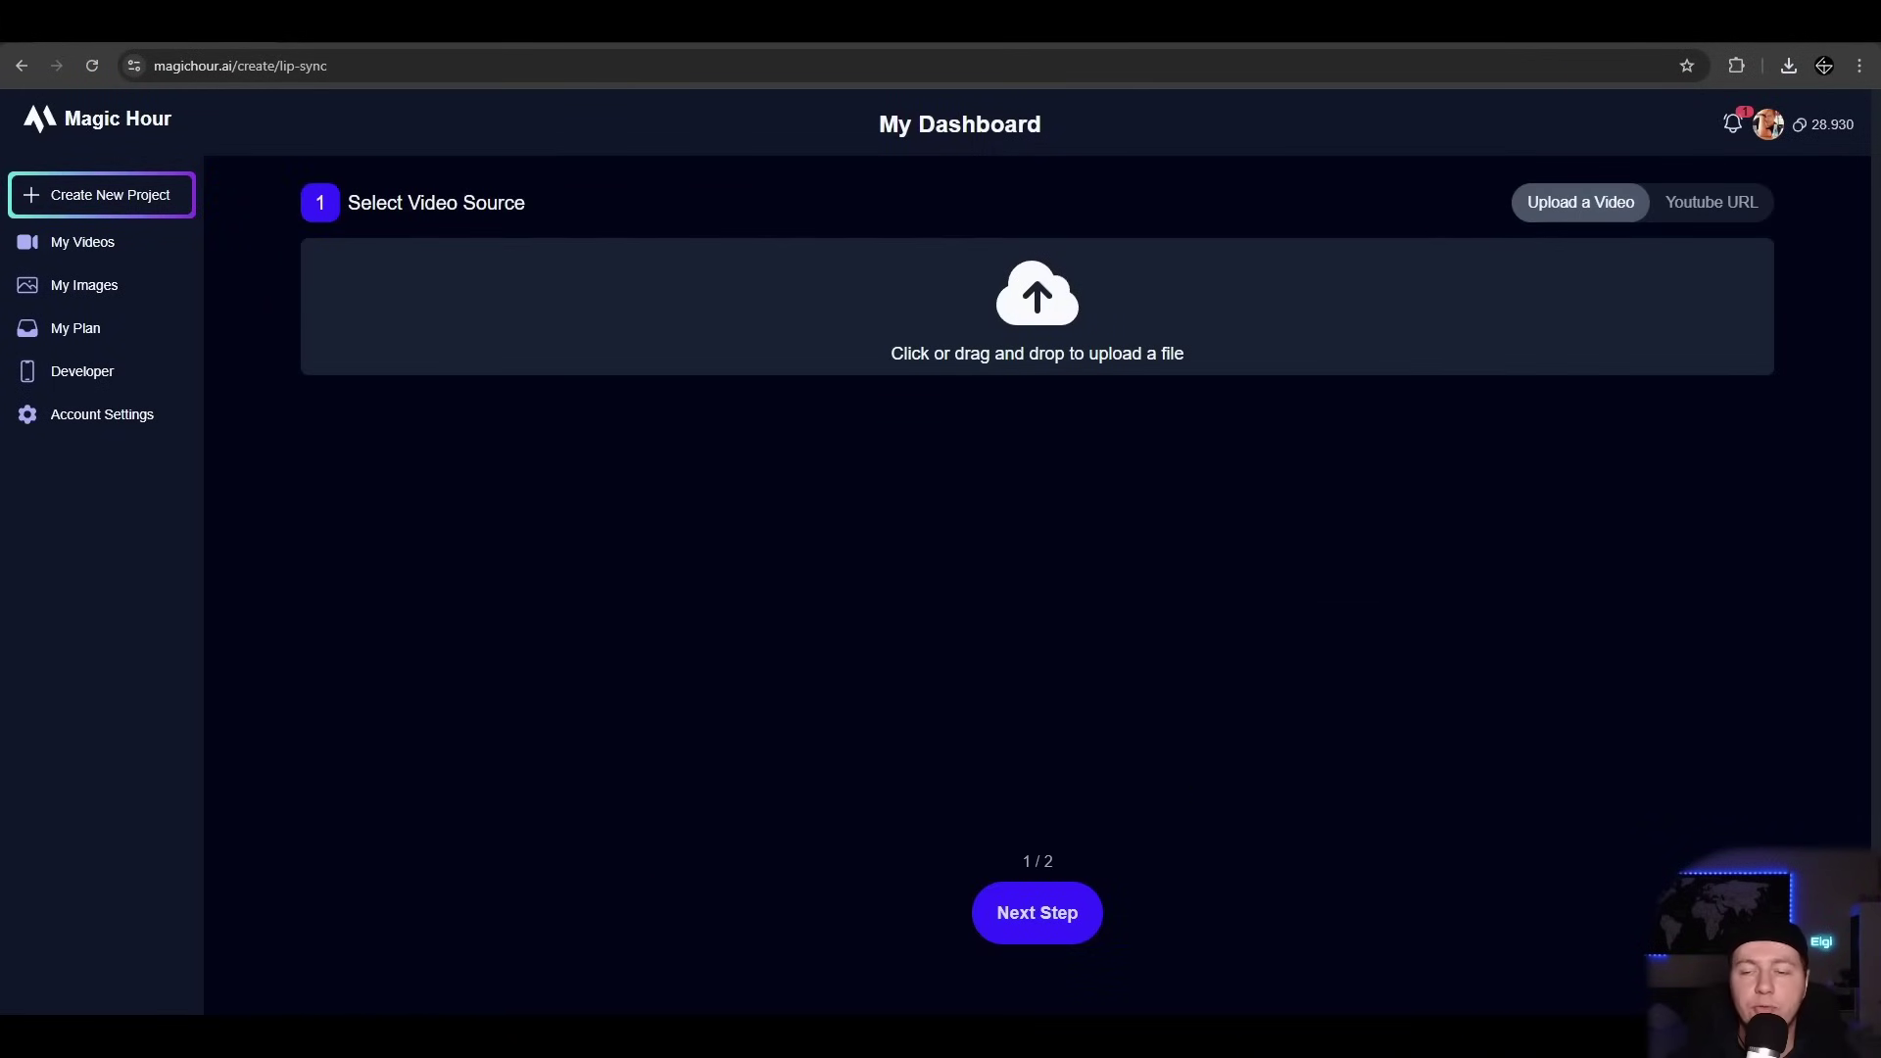
Upload the bald man's clip as the lip-sync source, preview it, review its advanced settings and continue to the audio selection.
click(1042, 367)
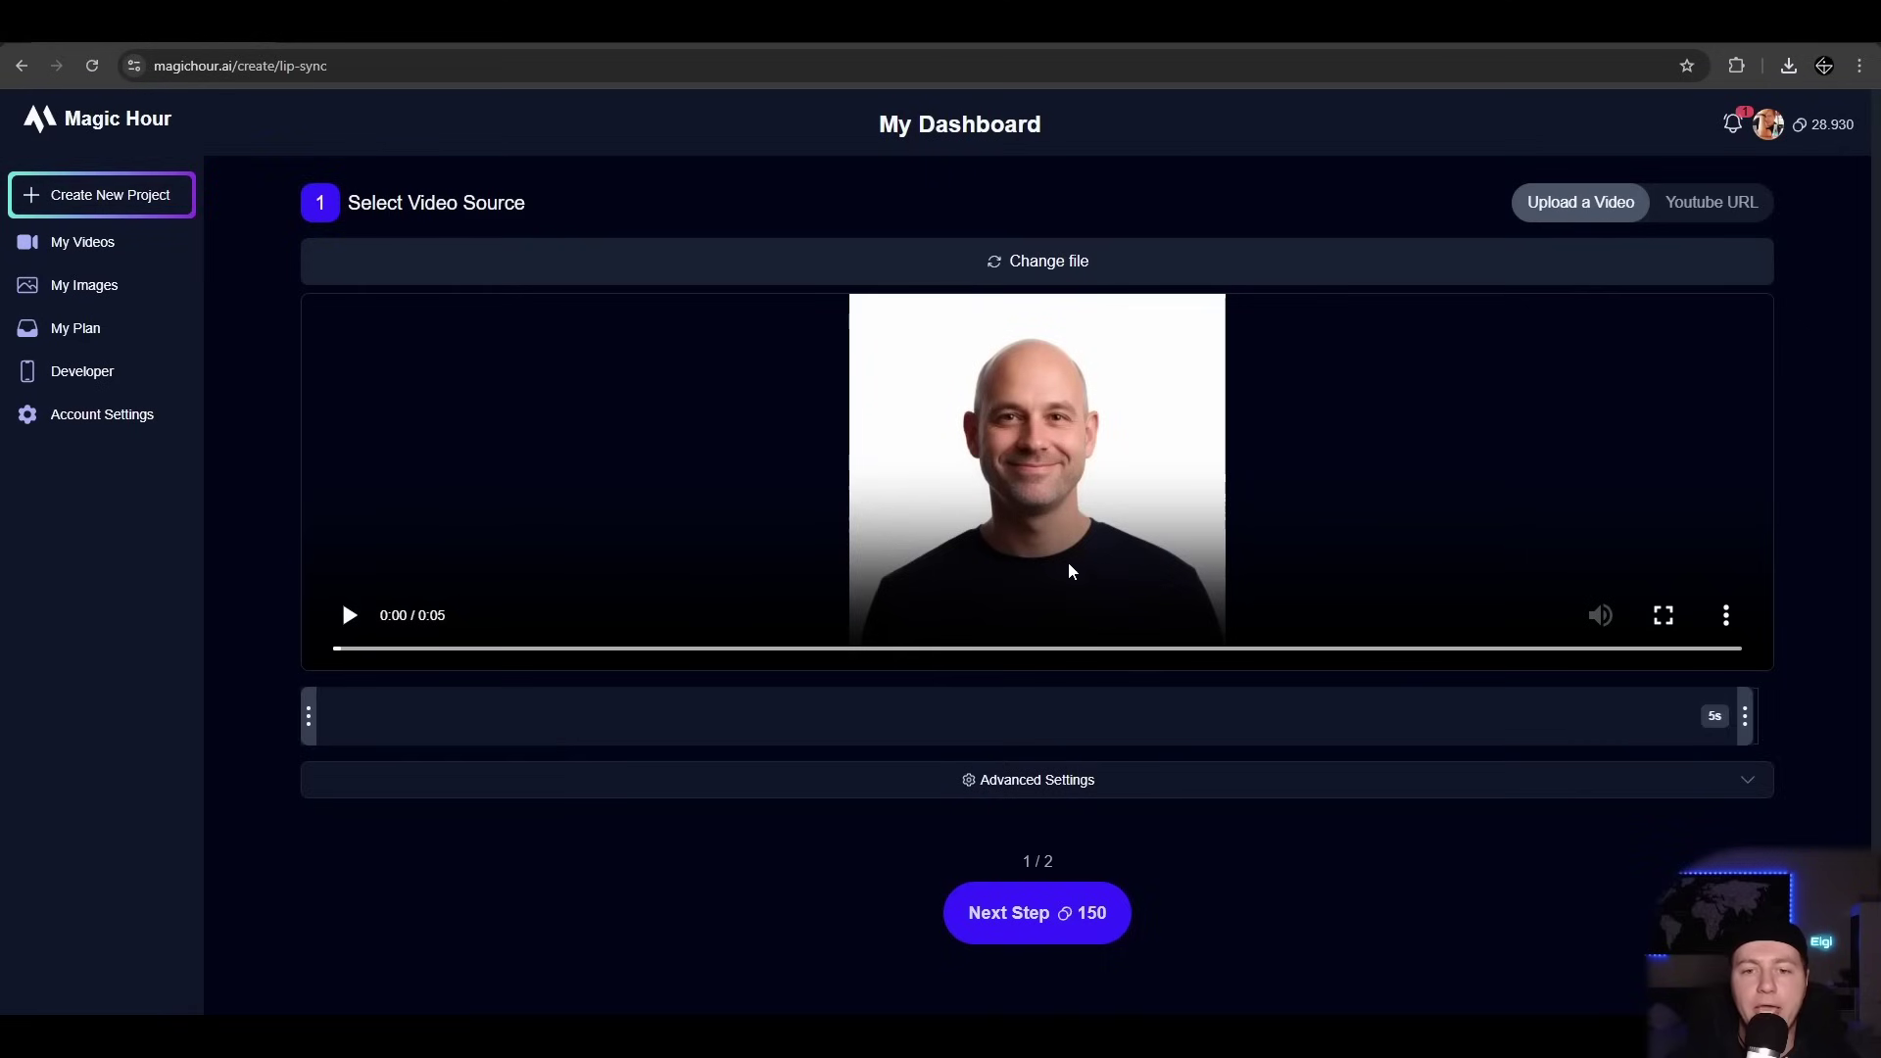
click(345, 607)
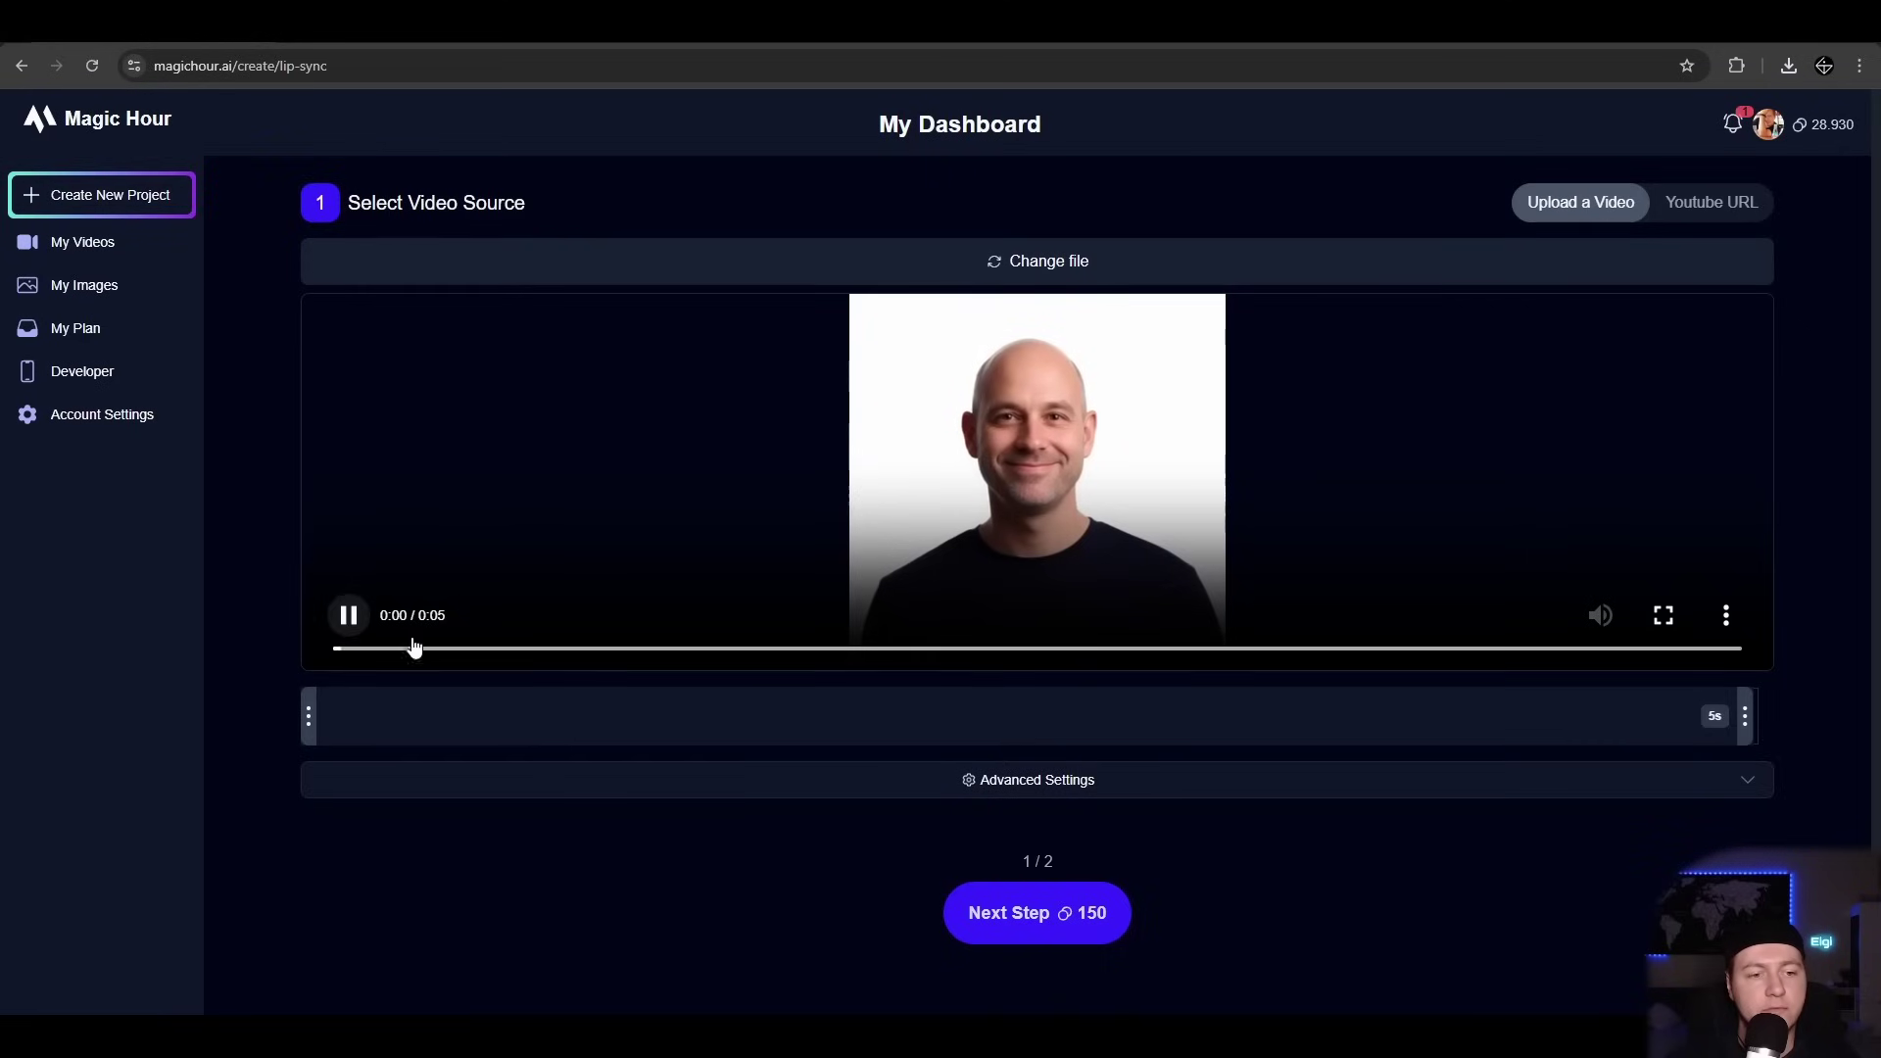
click(1086, 786)
scroll(1136, 784, down, 1)
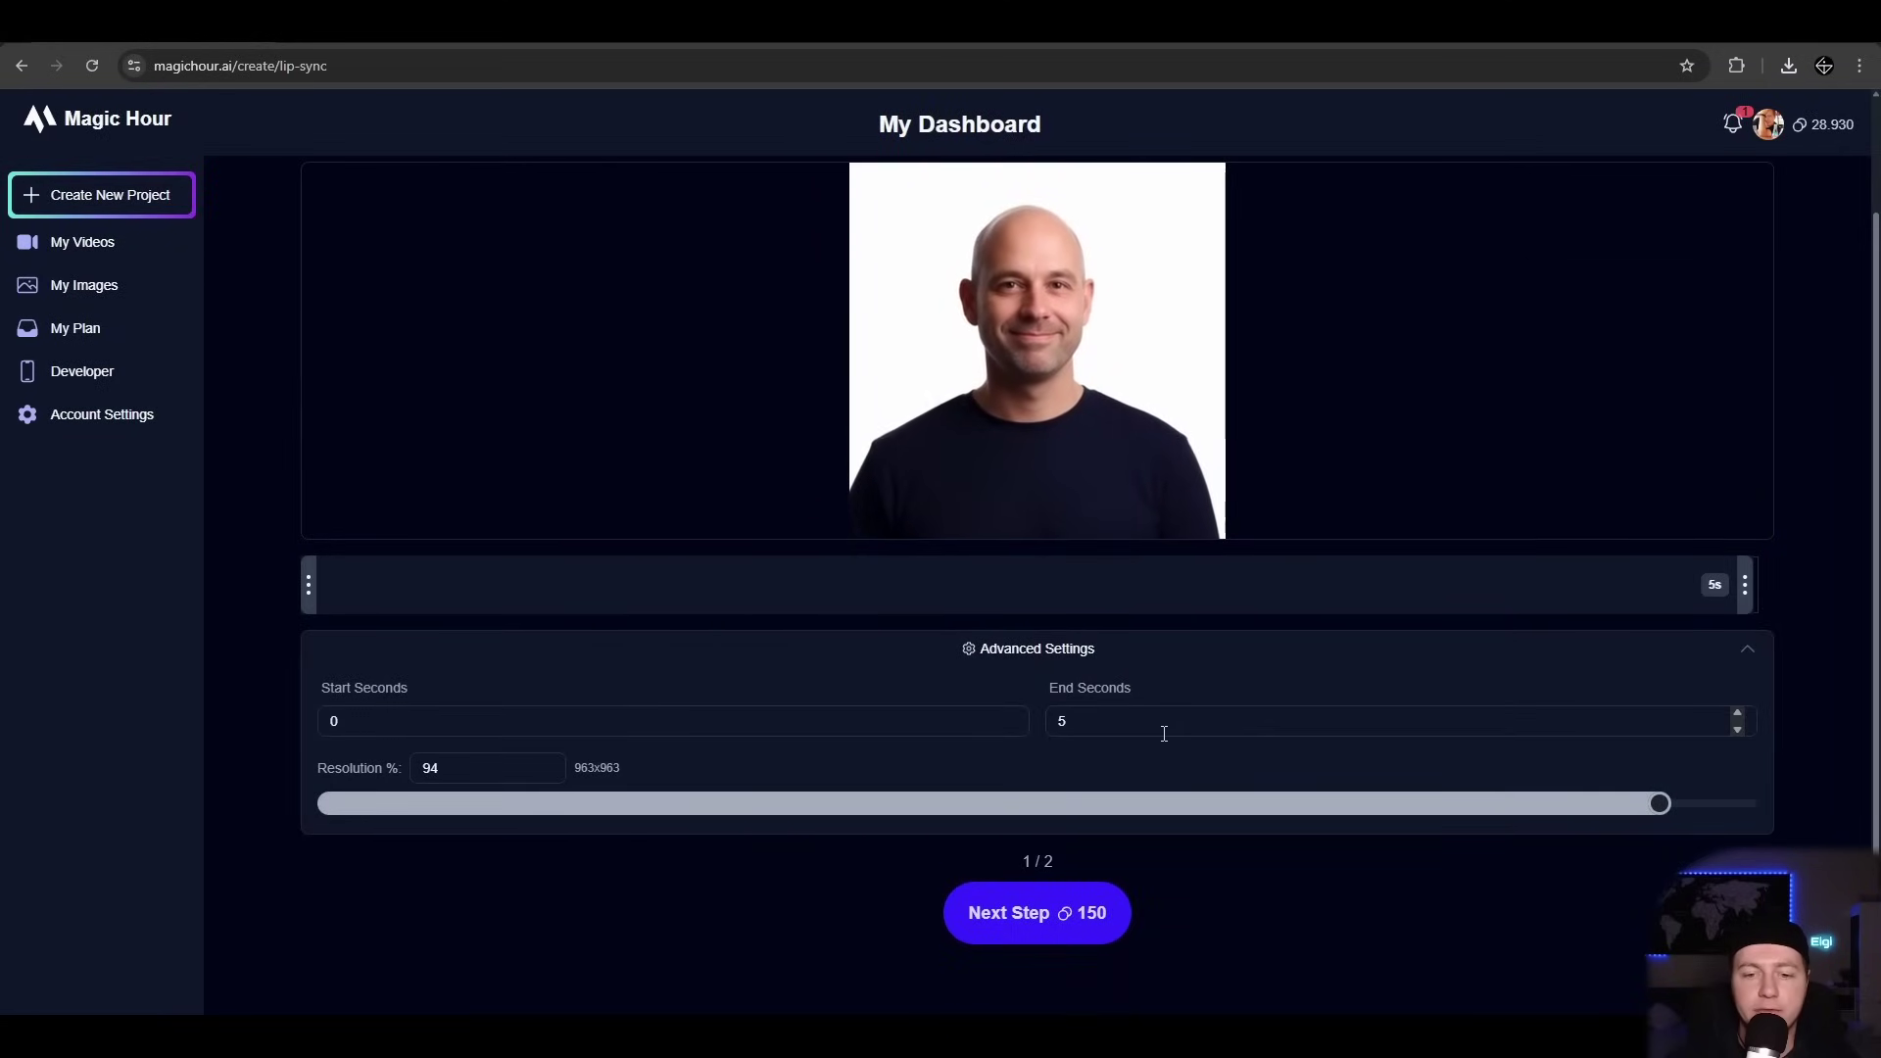
click(1090, 917)
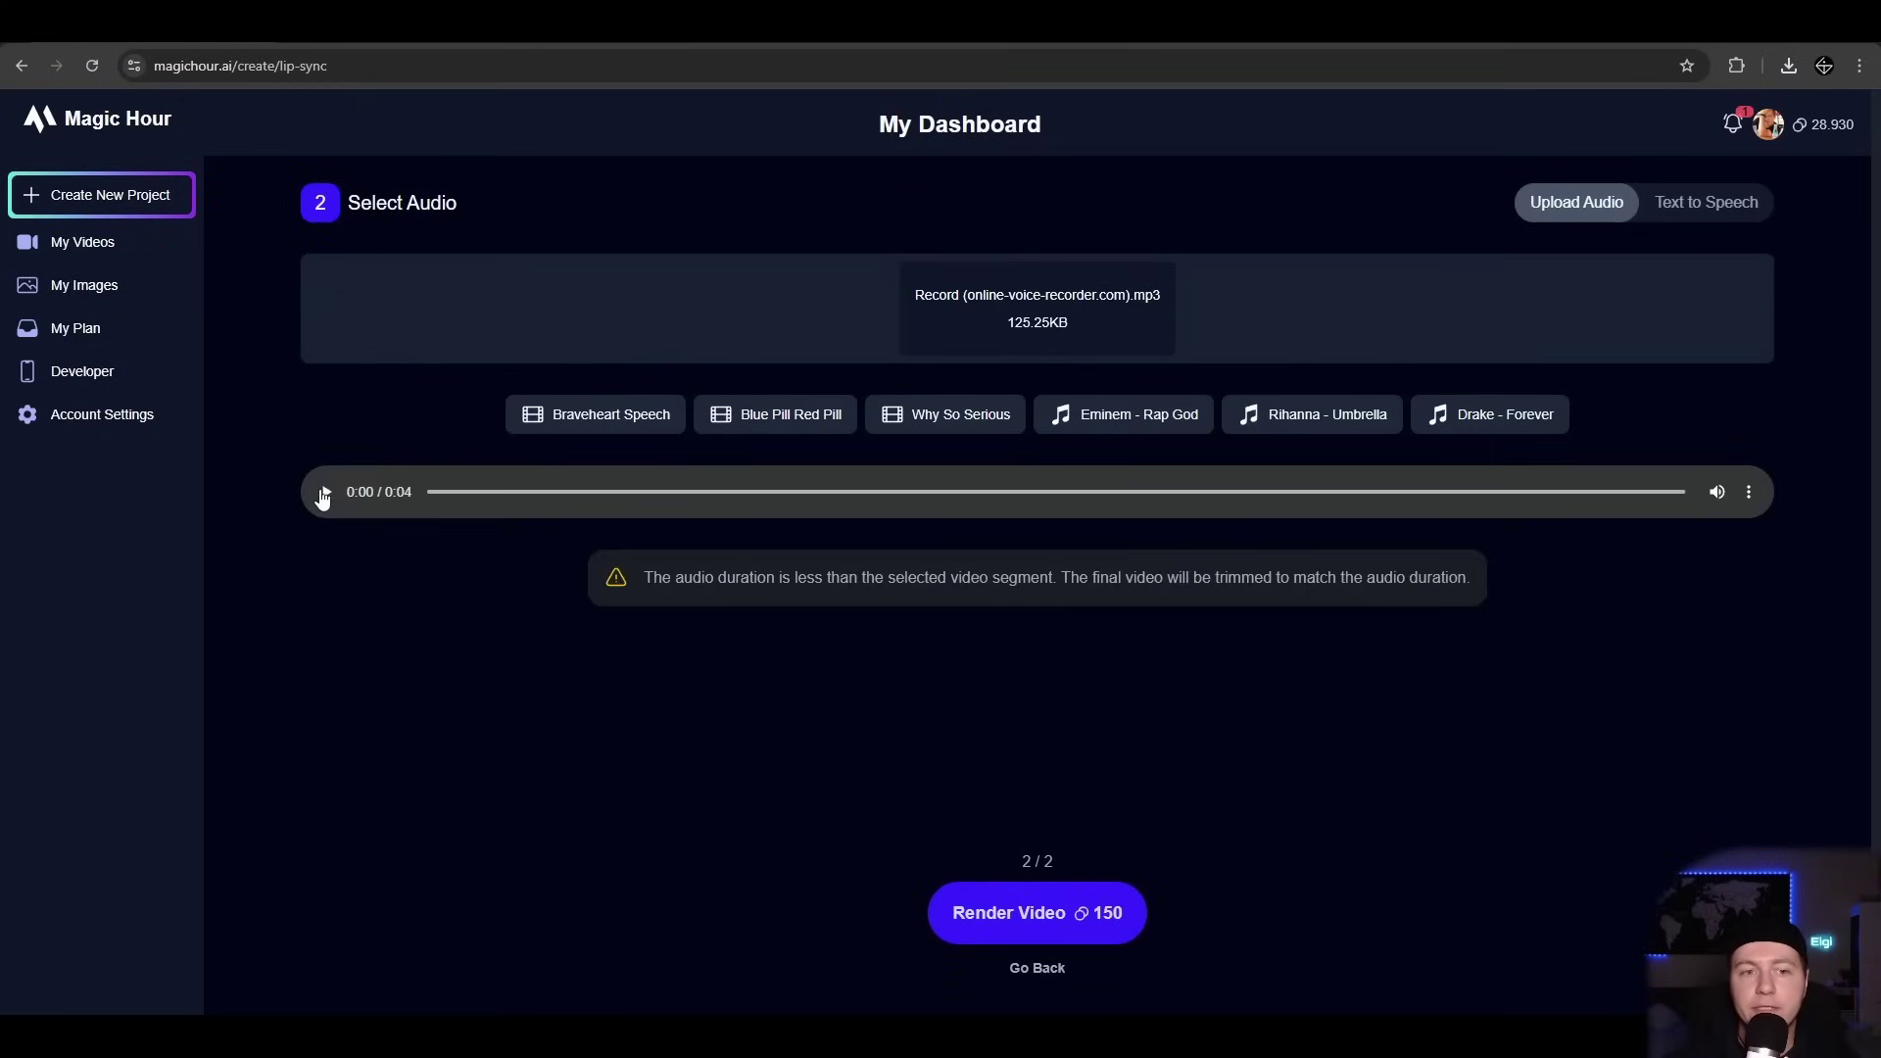
Listen to the uploaded voice recording, render the lip-sync video with it and play the result.
click(324, 494)
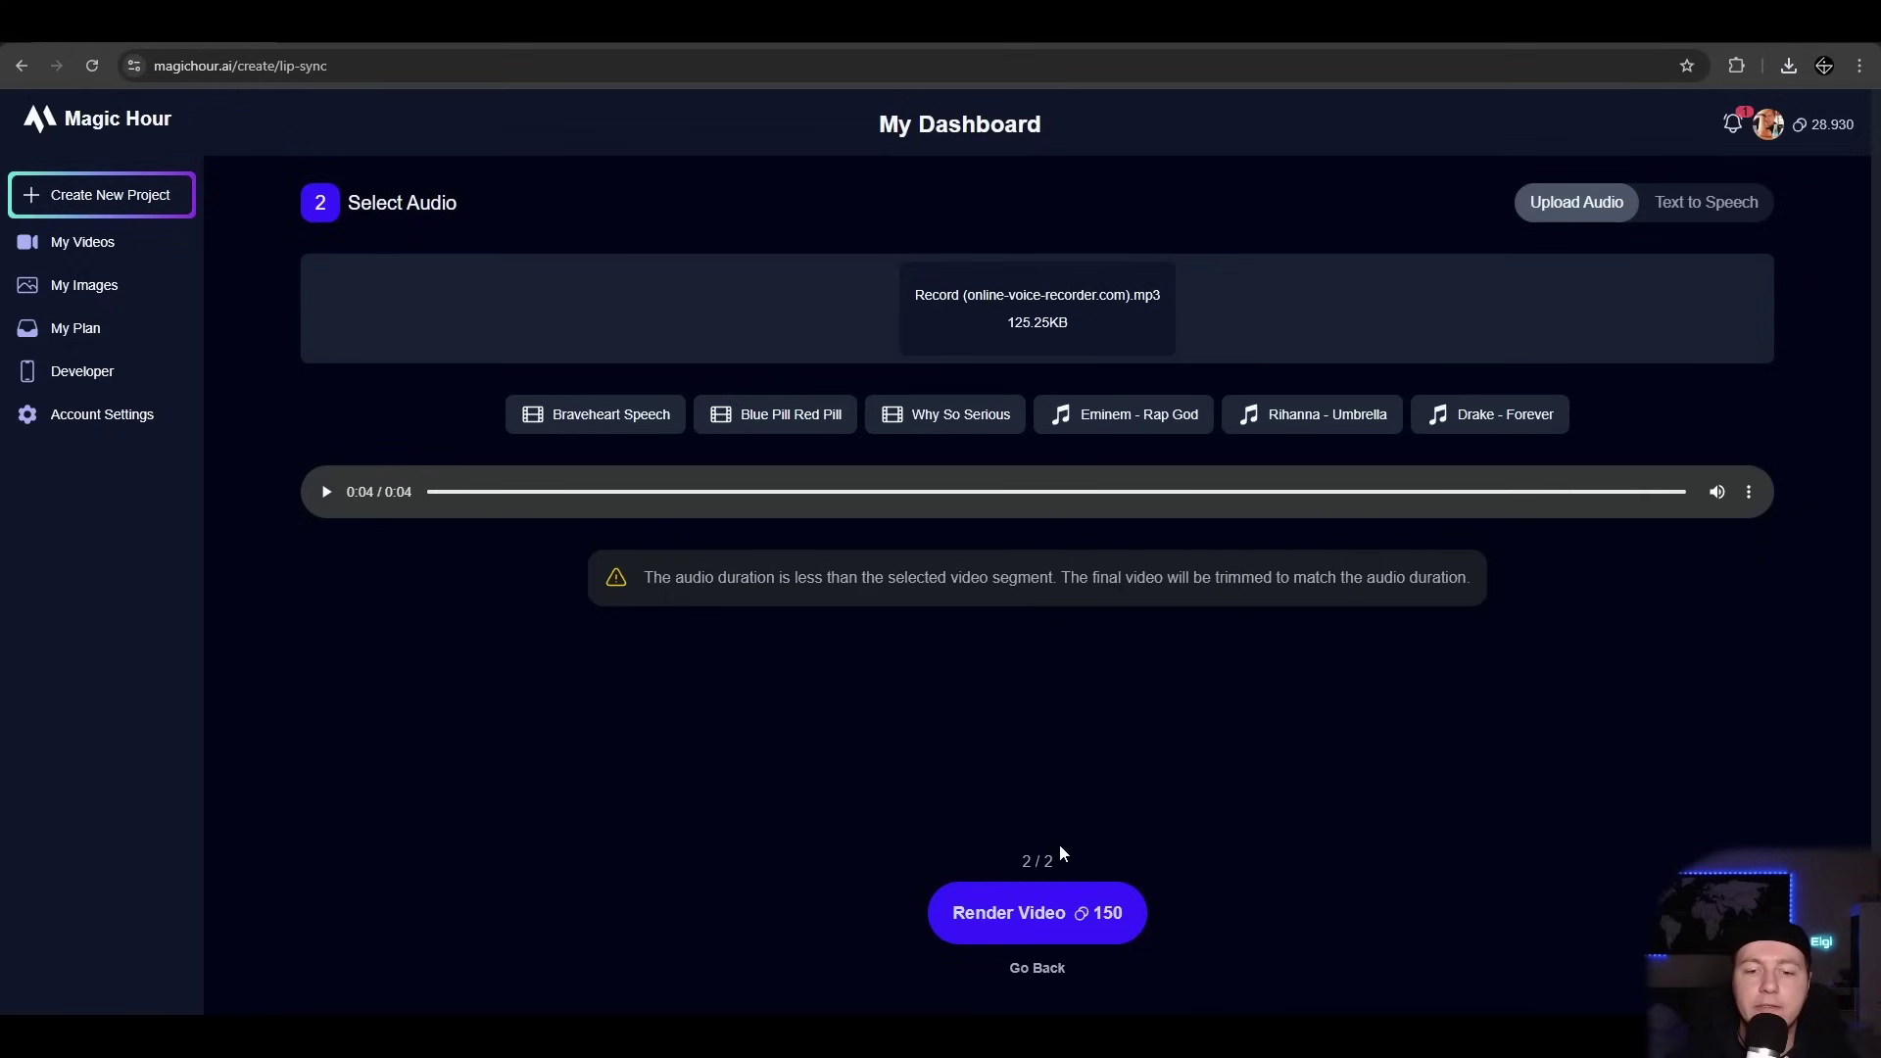
click(1082, 909)
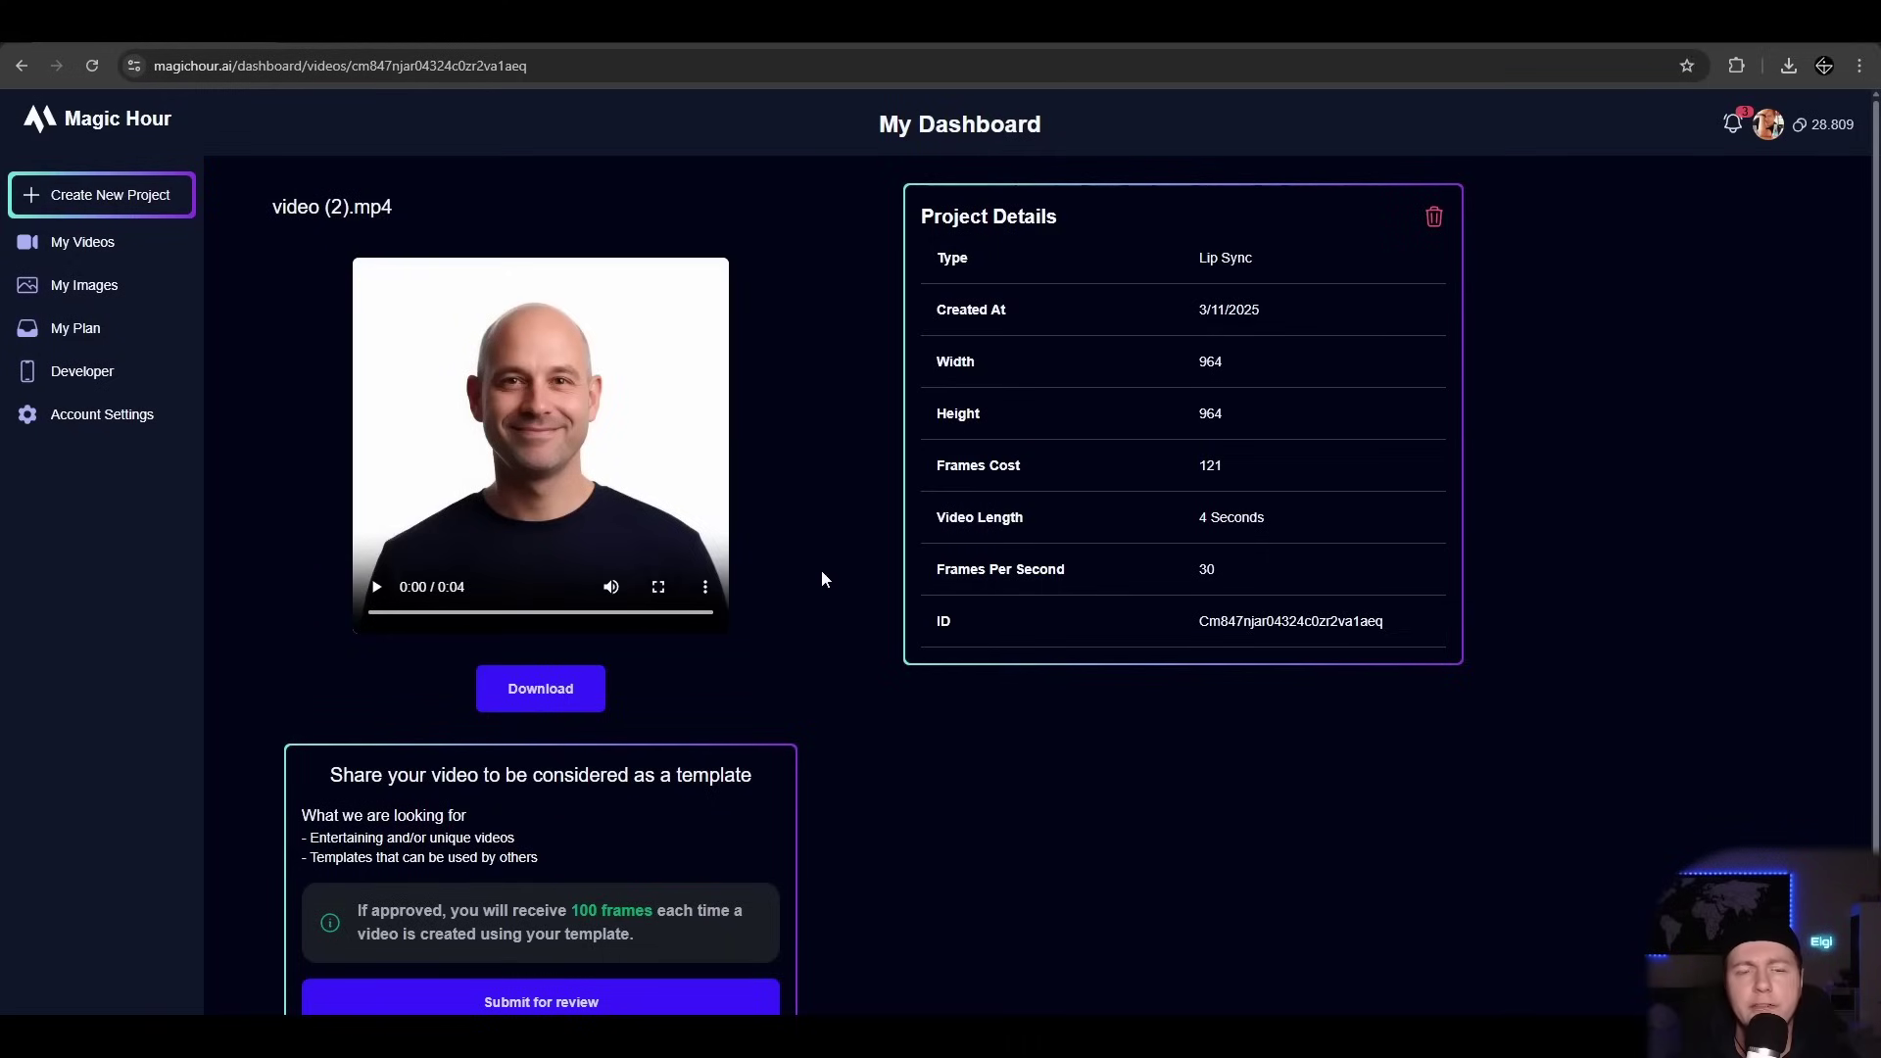
click(376, 589)
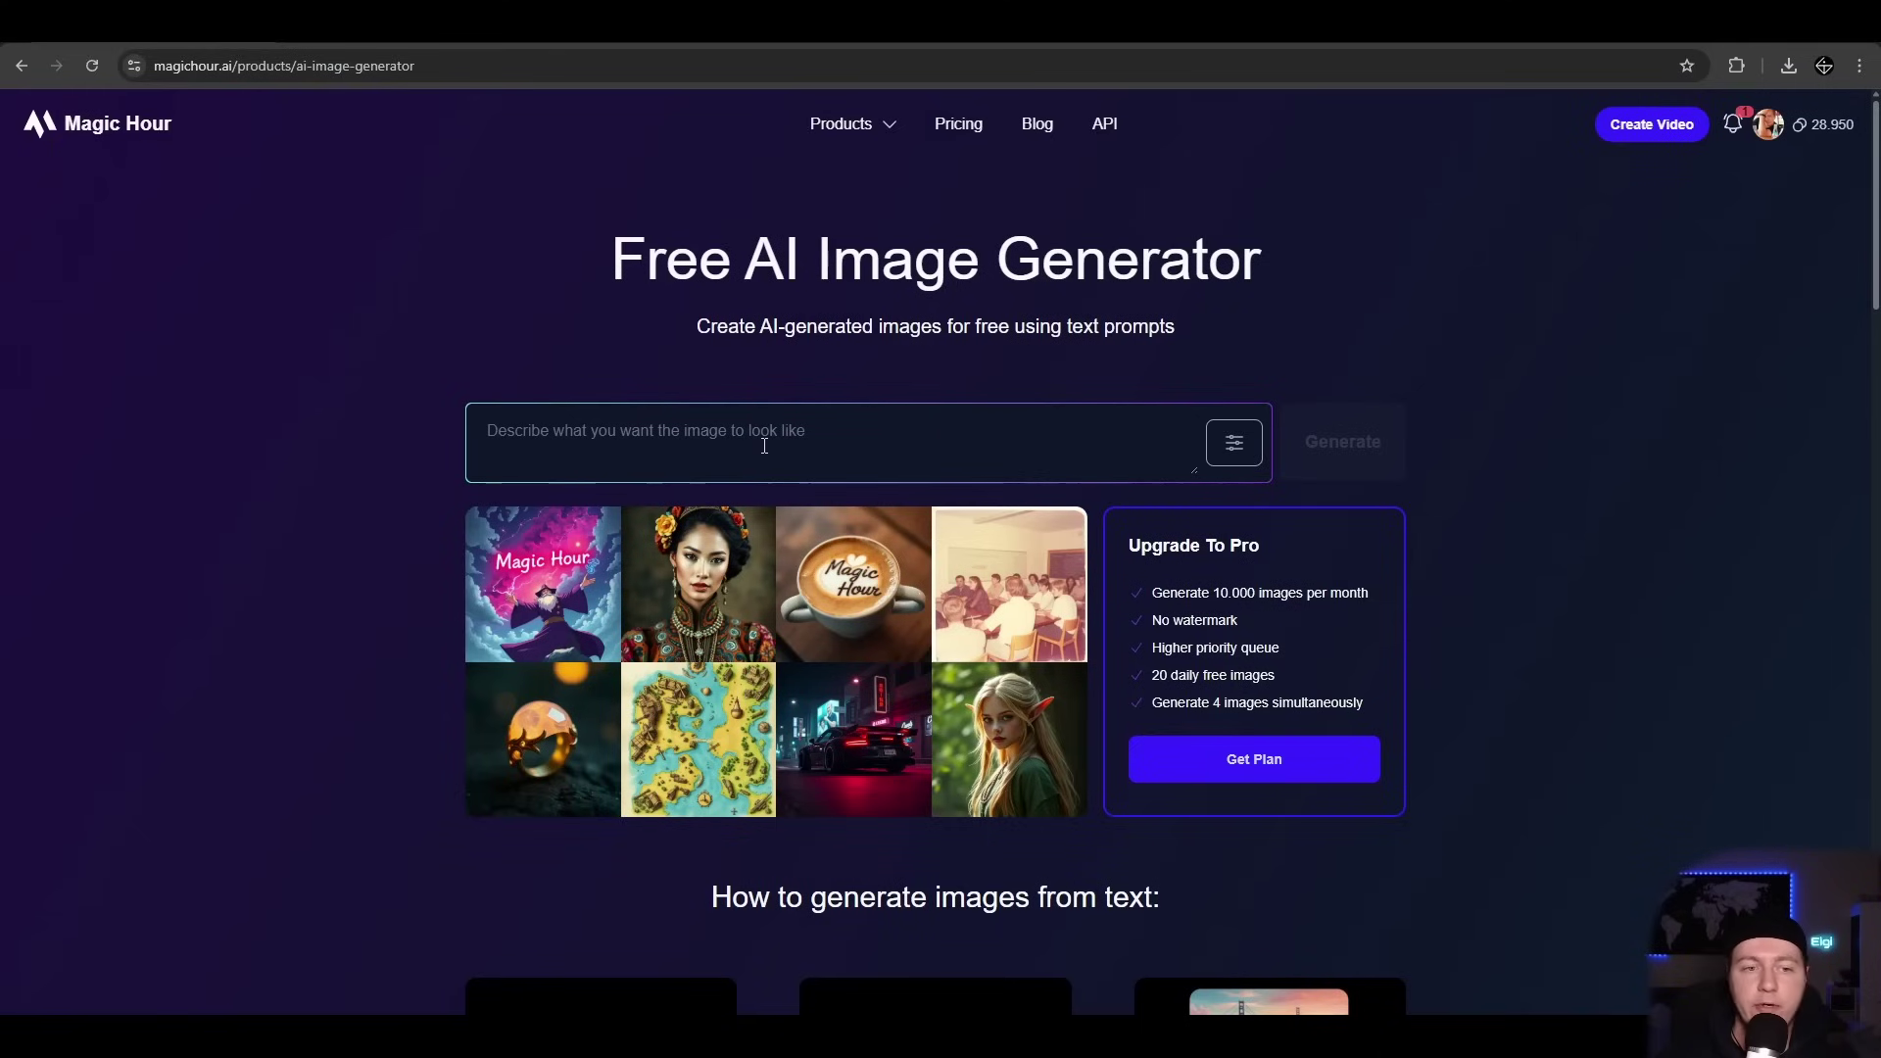
Generate an AI image from the prompt "a penguin on an ice".
text(a penguin )
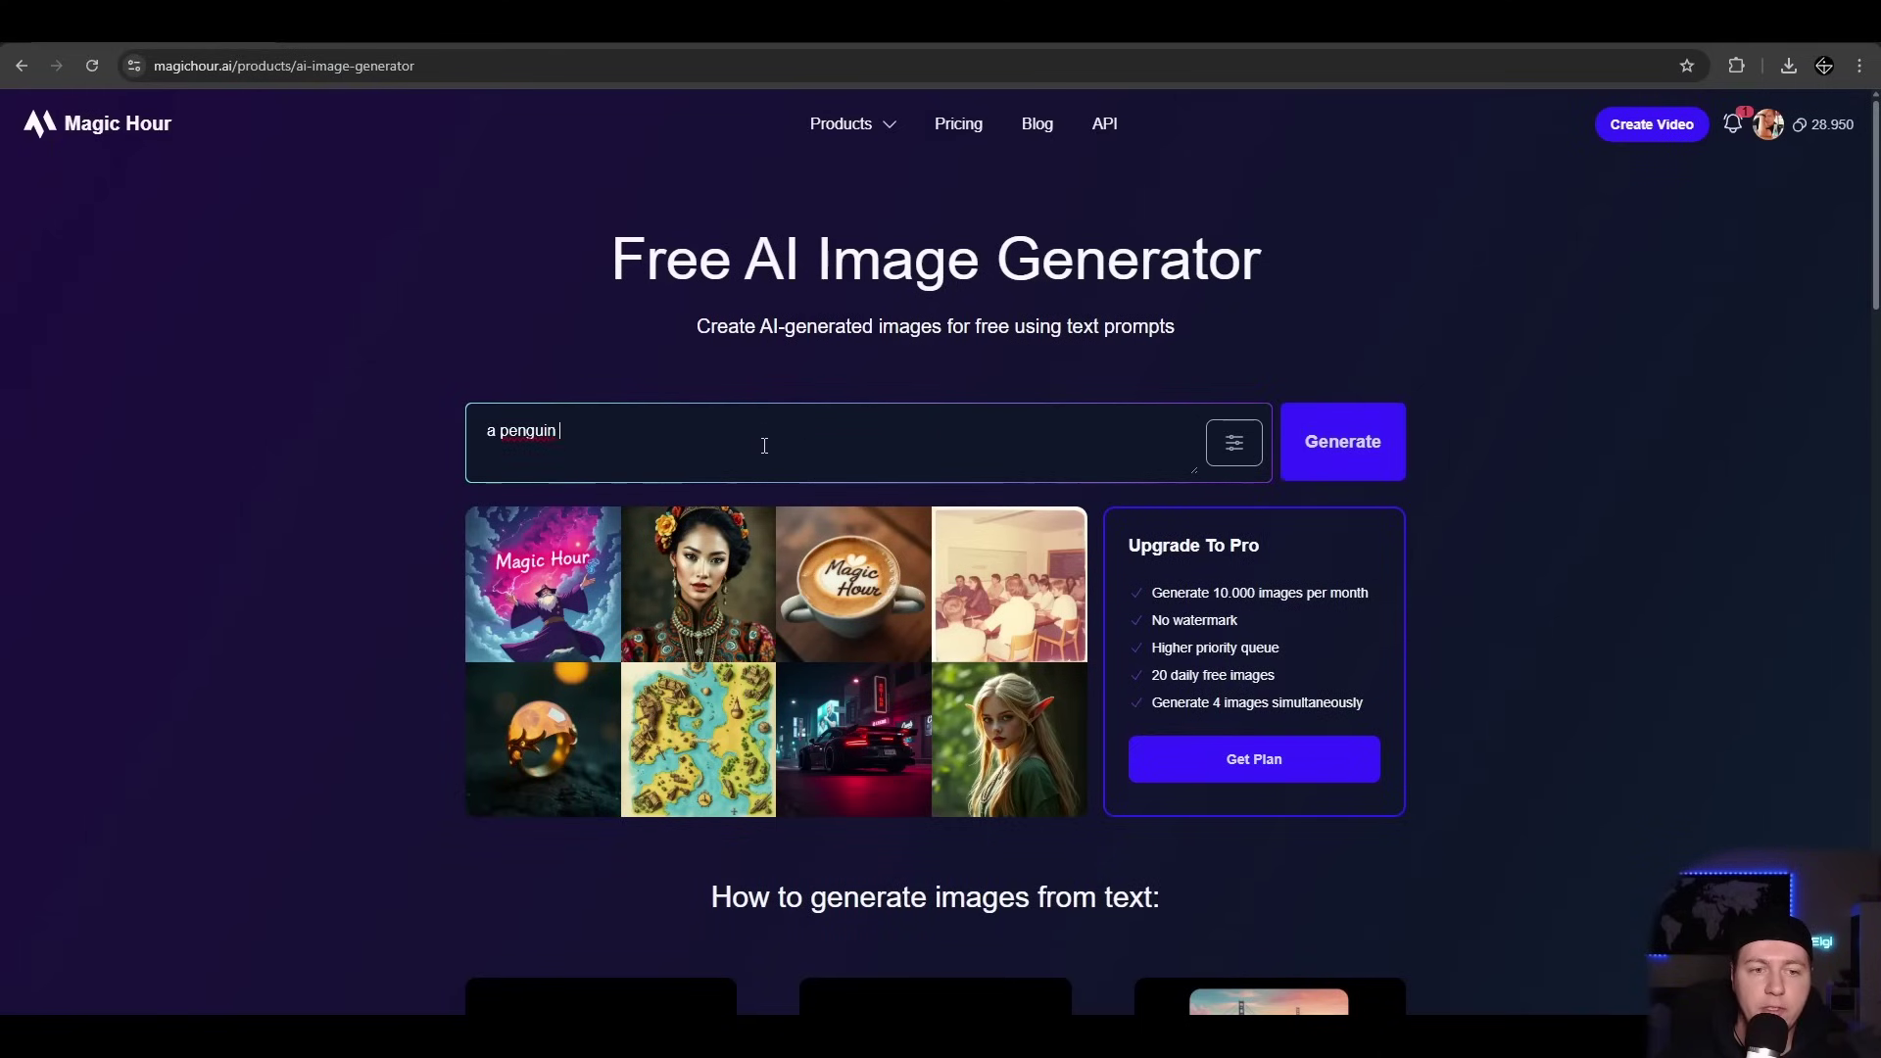
text(on an ice)
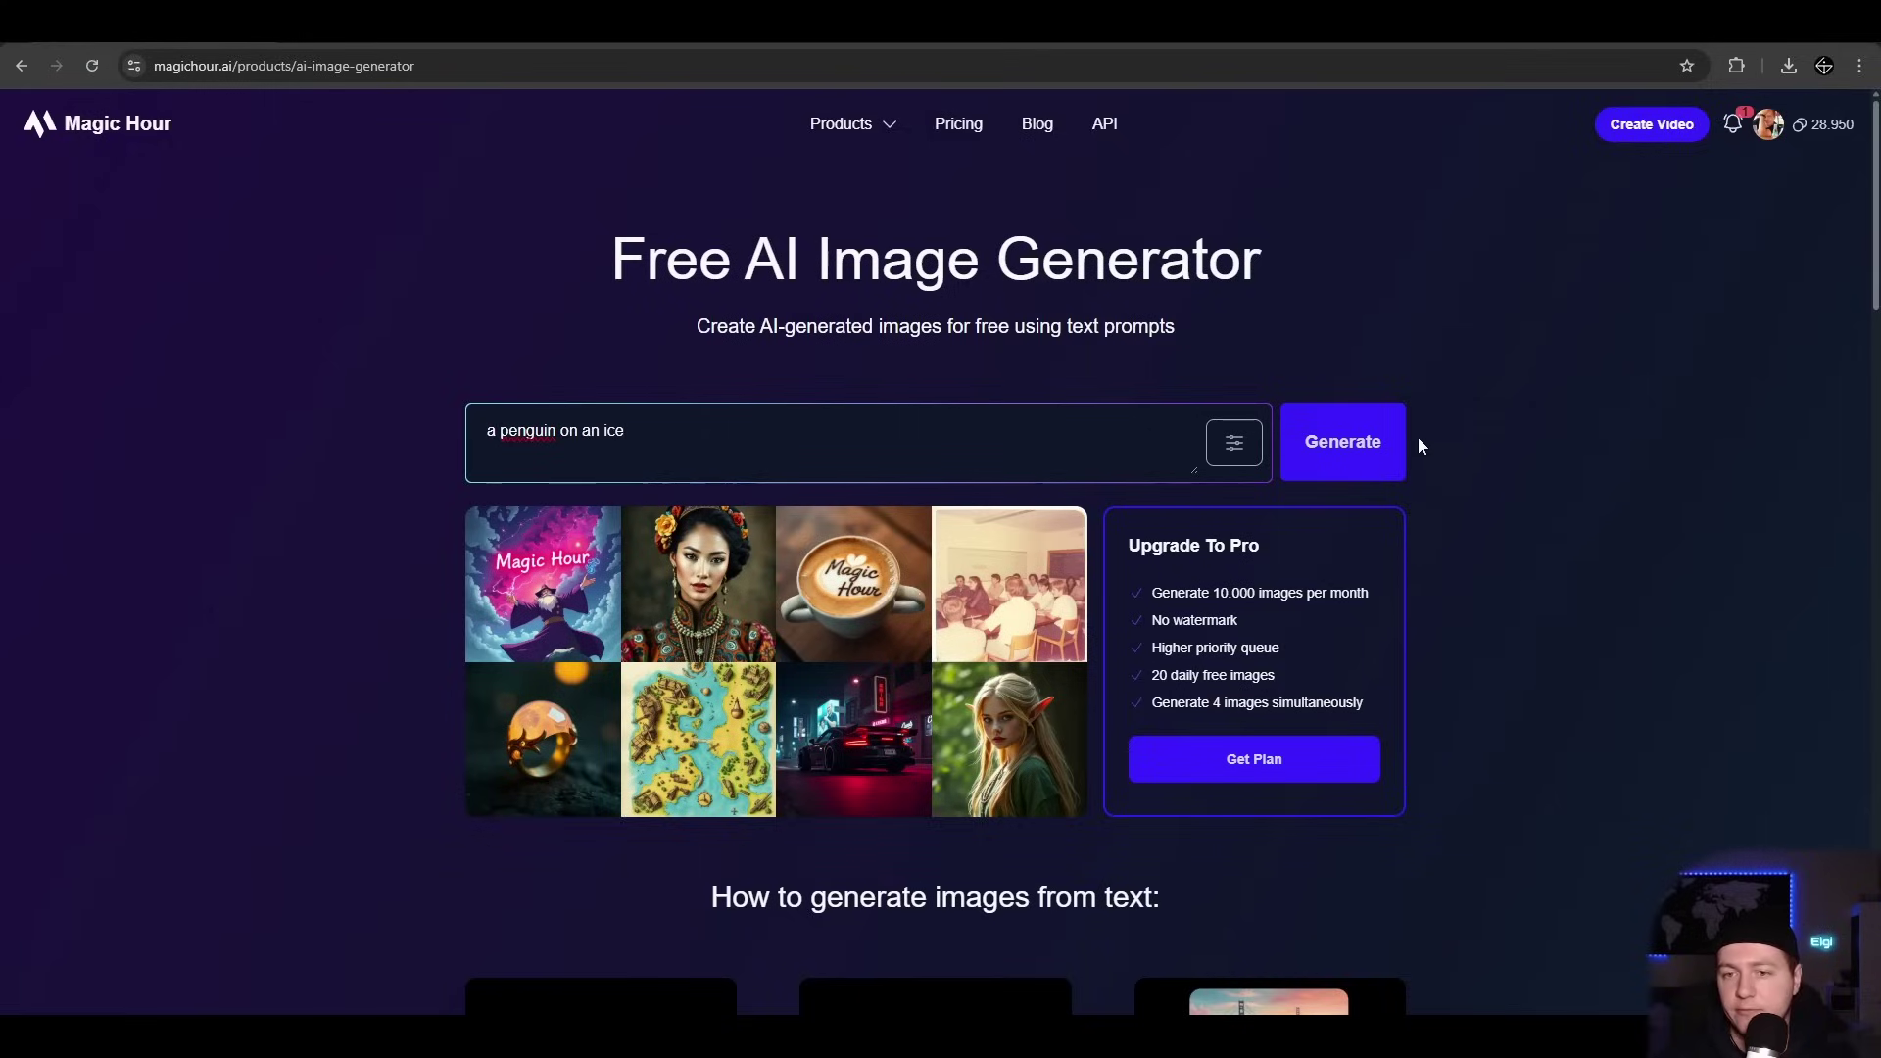
key(Return)
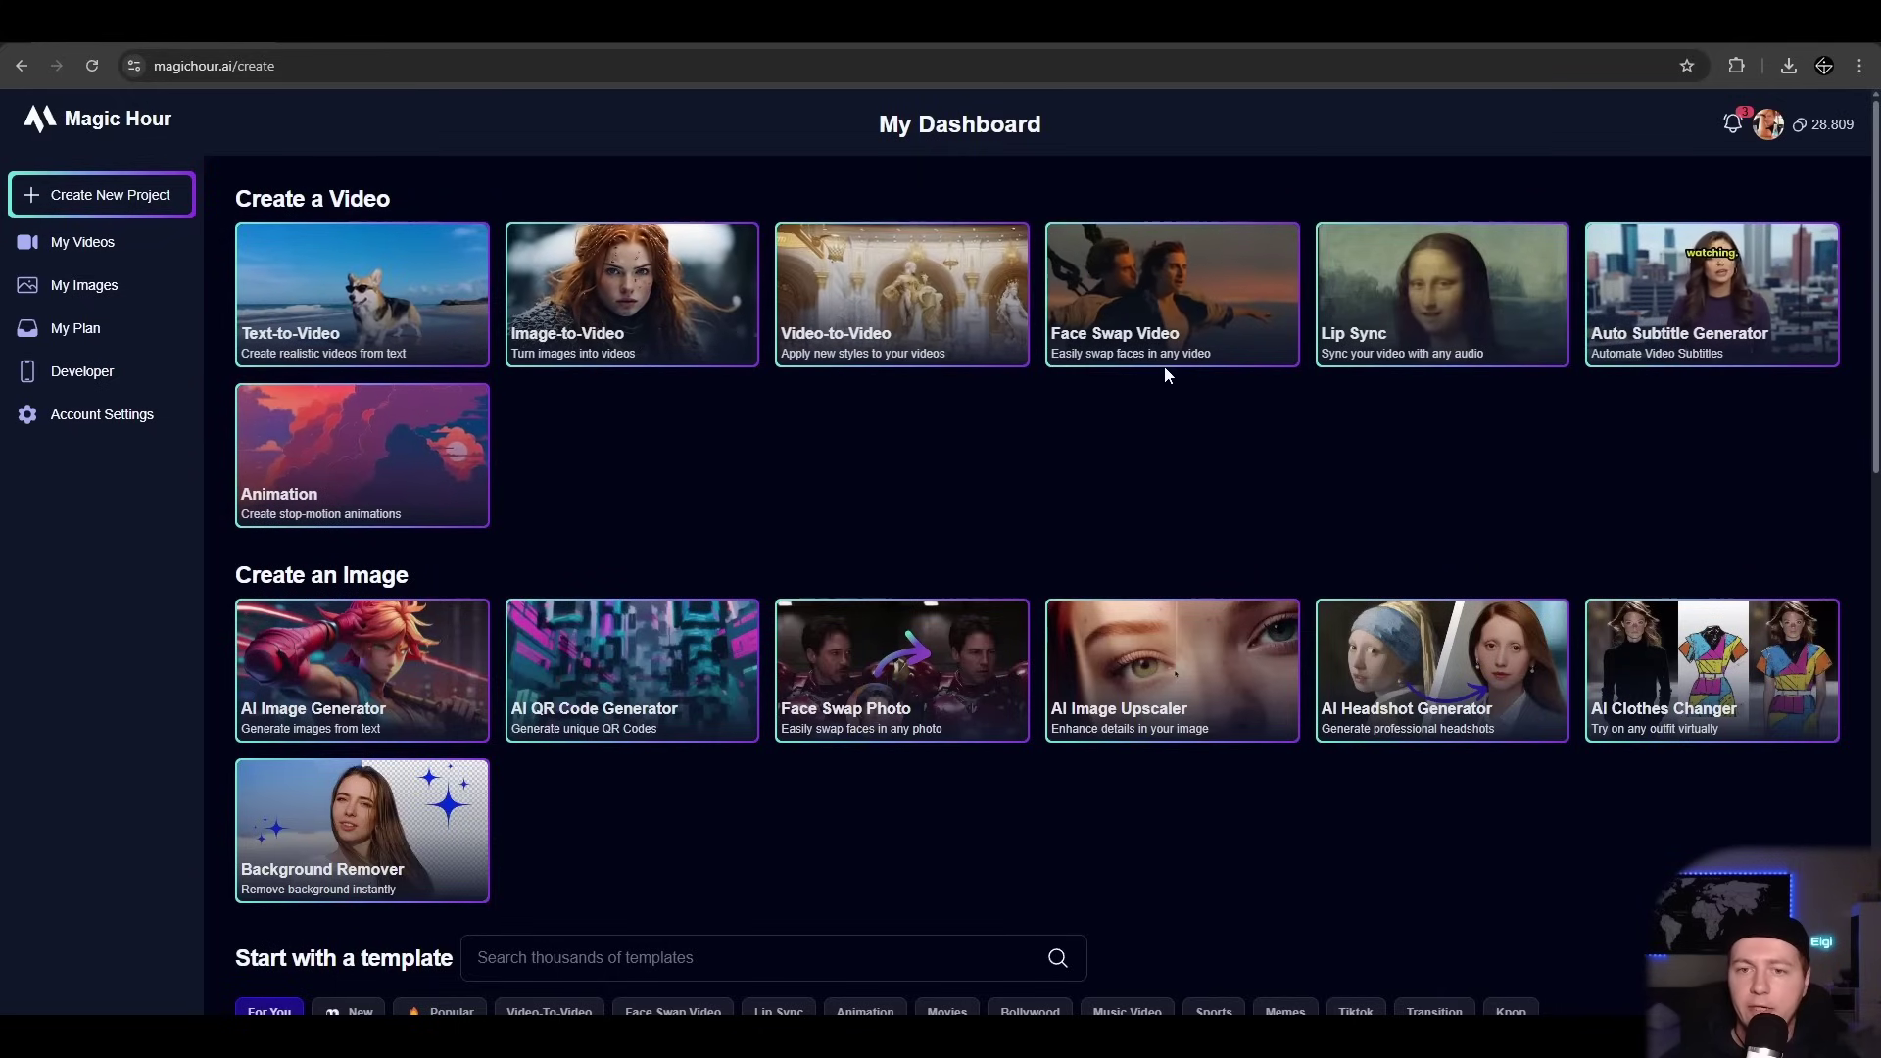
Create a Face Swap Video from the bald man's clip with the elderly man's face, using Swap All Faces, and render it.
click(1173, 329)
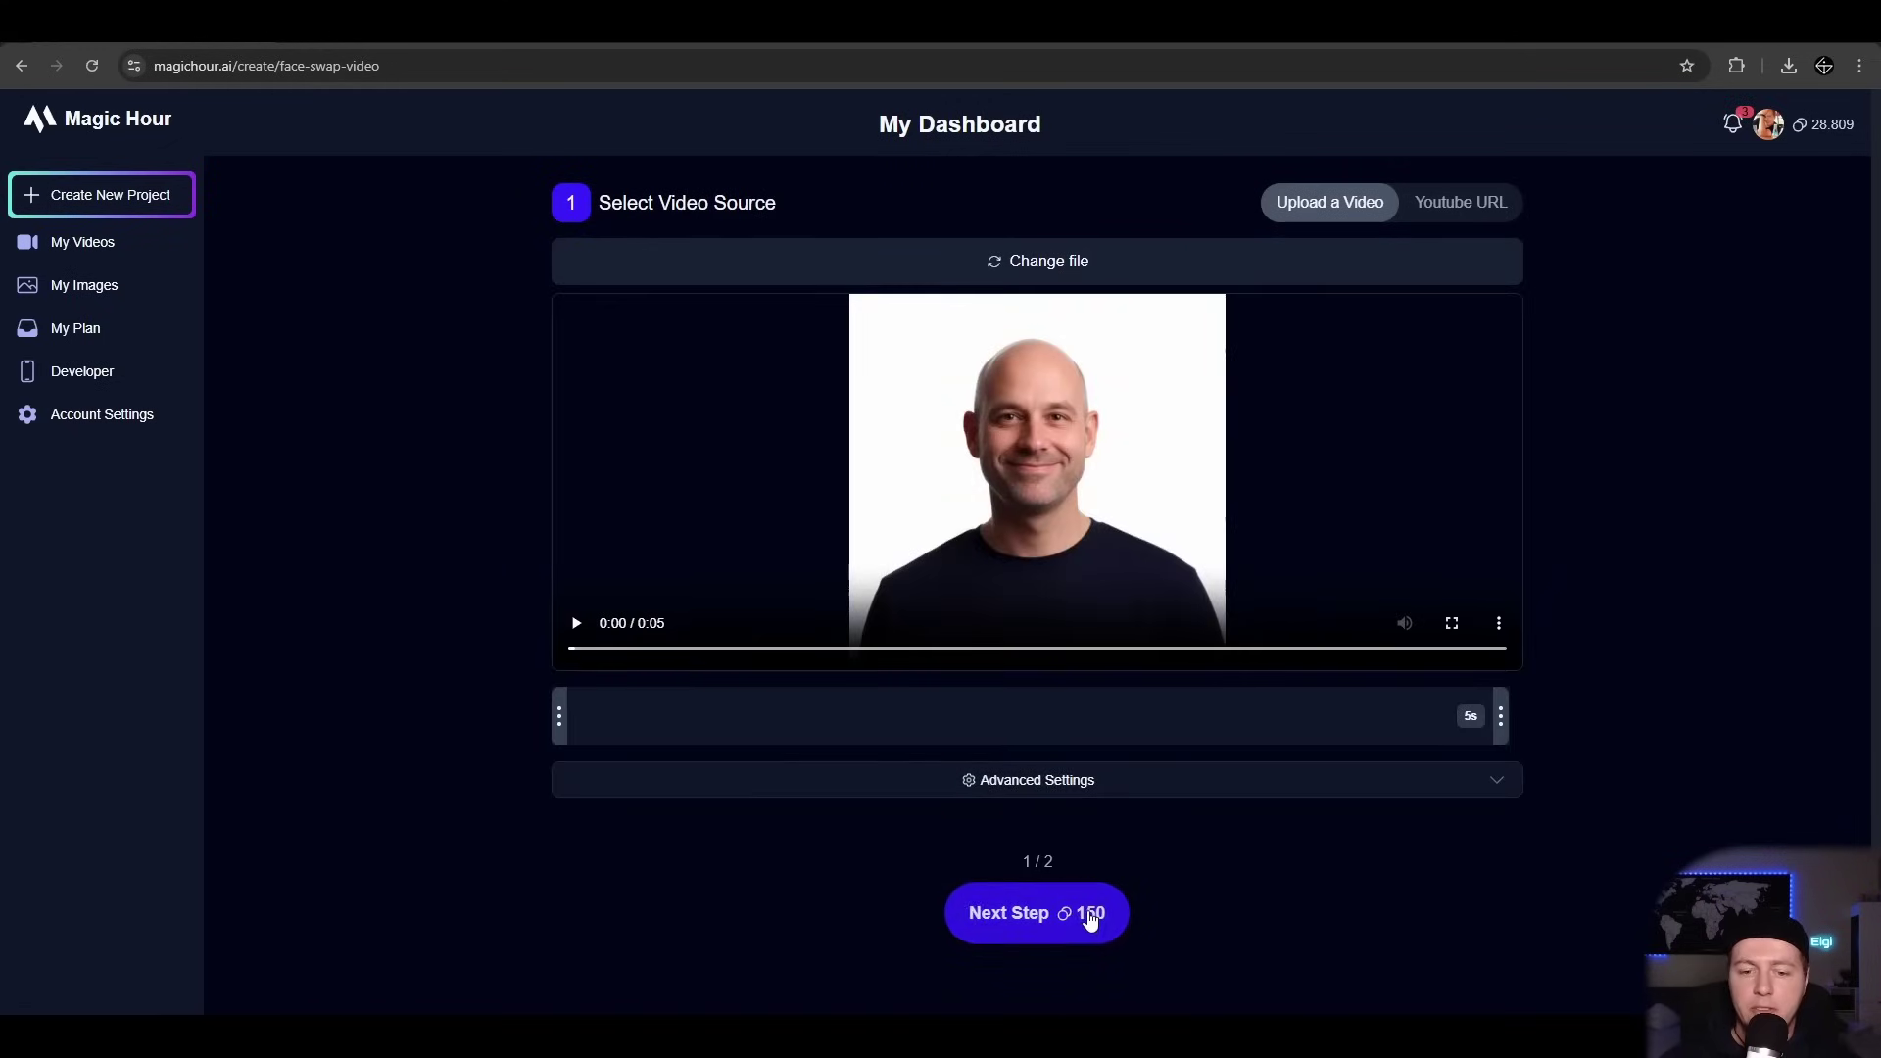
click(1086, 913)
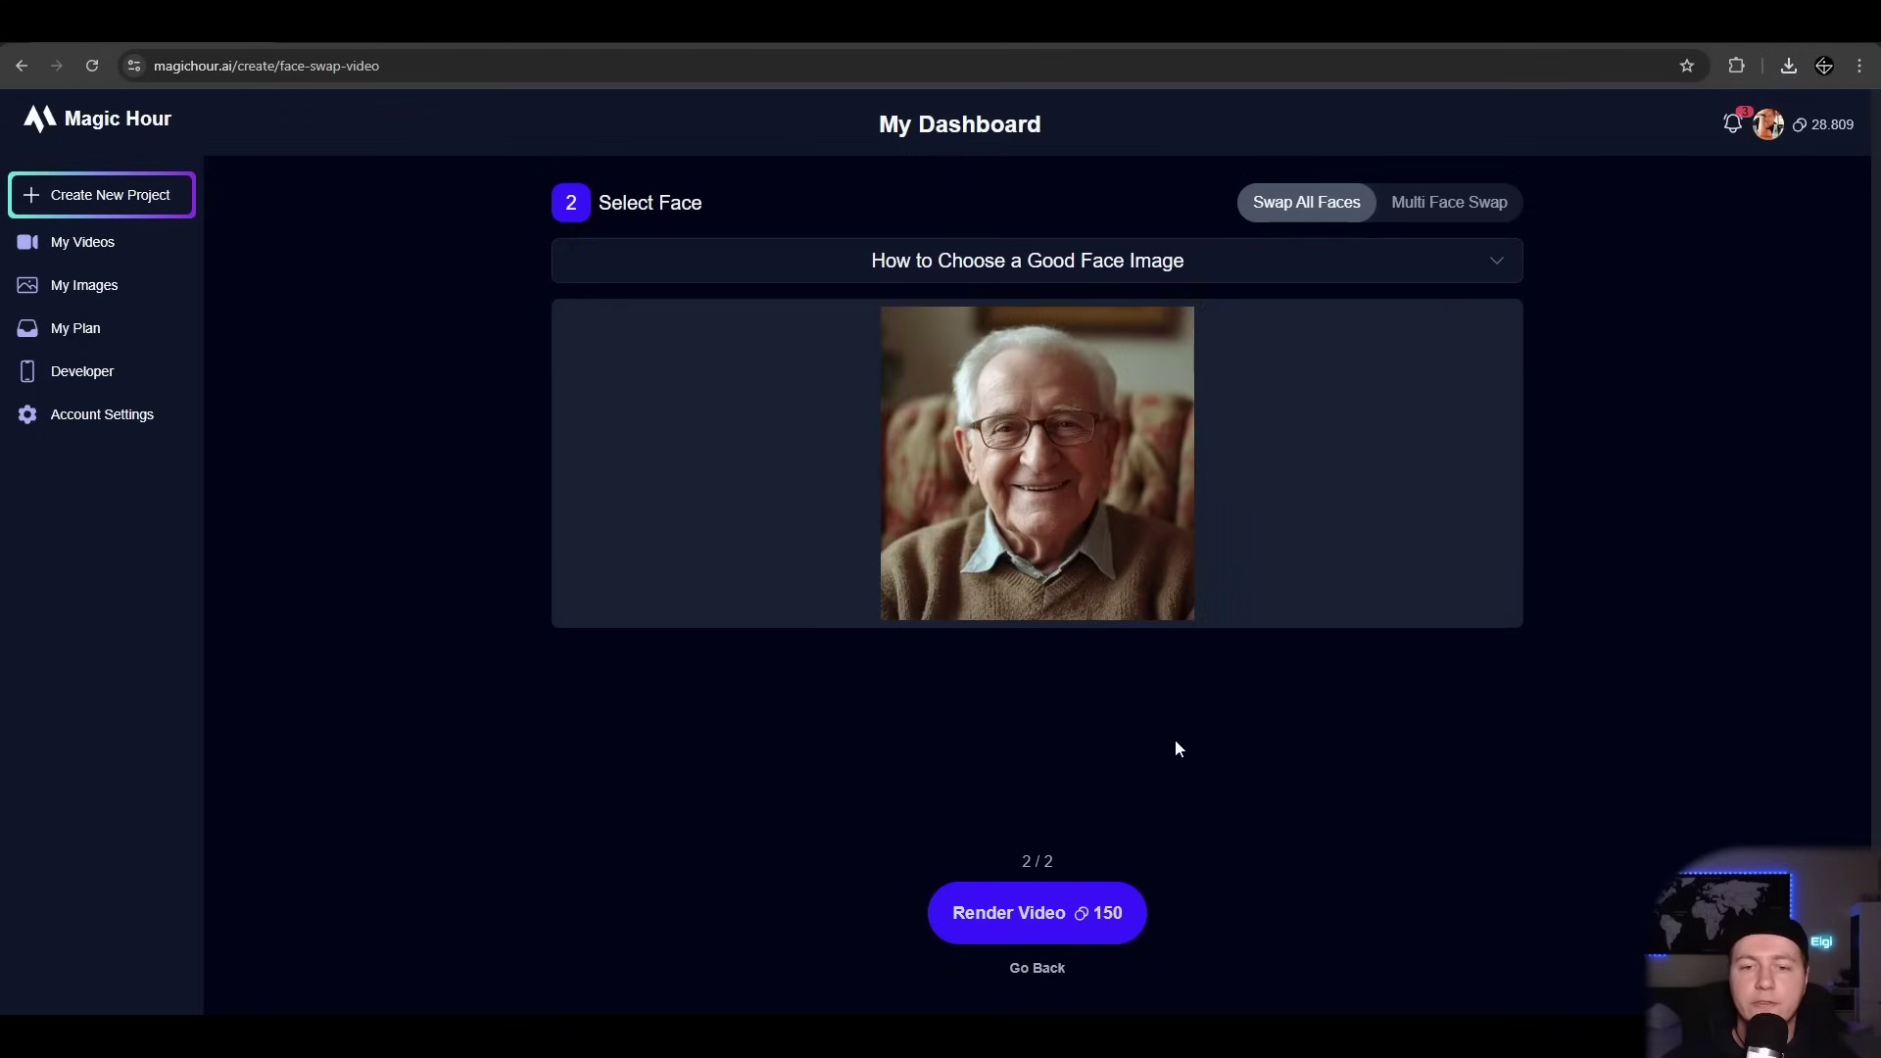
click(1090, 909)
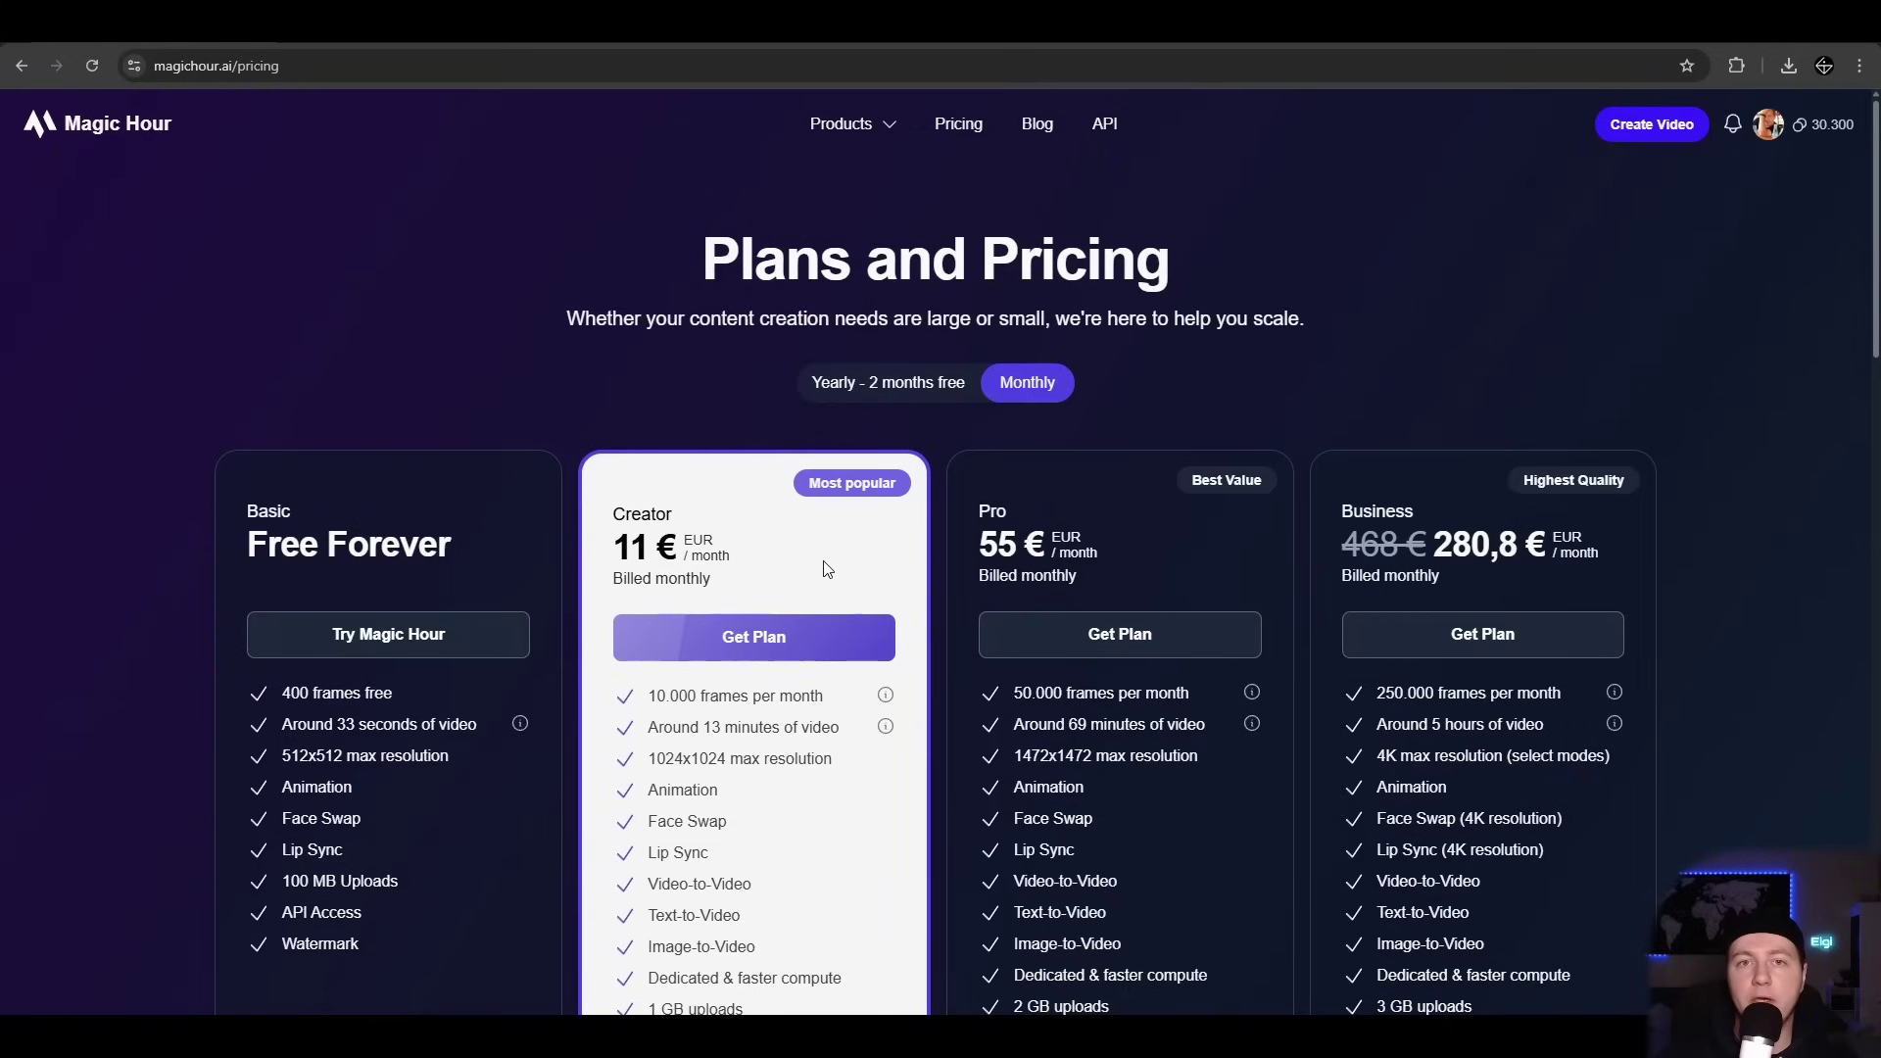
Compare the features included in the Basic, Creator, Pro and Business monthly pricing plans.
scroll(826, 569, down, 2)
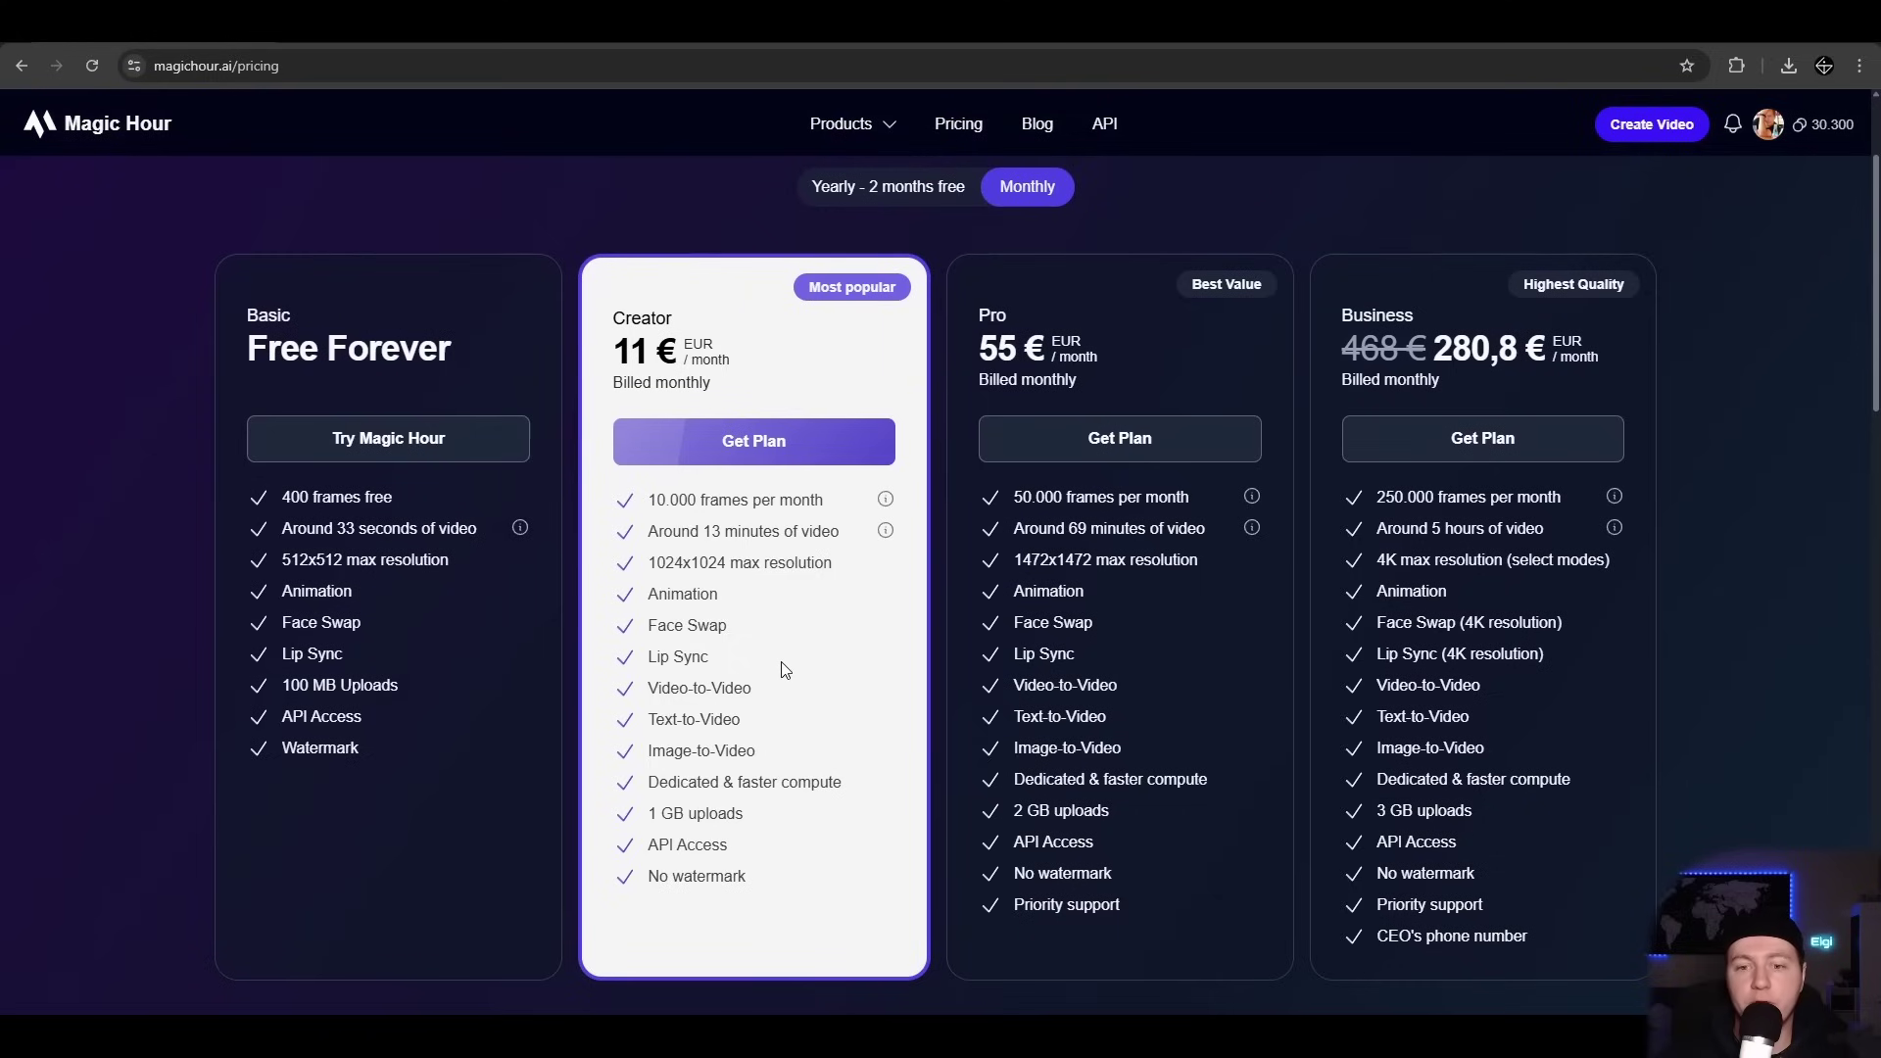